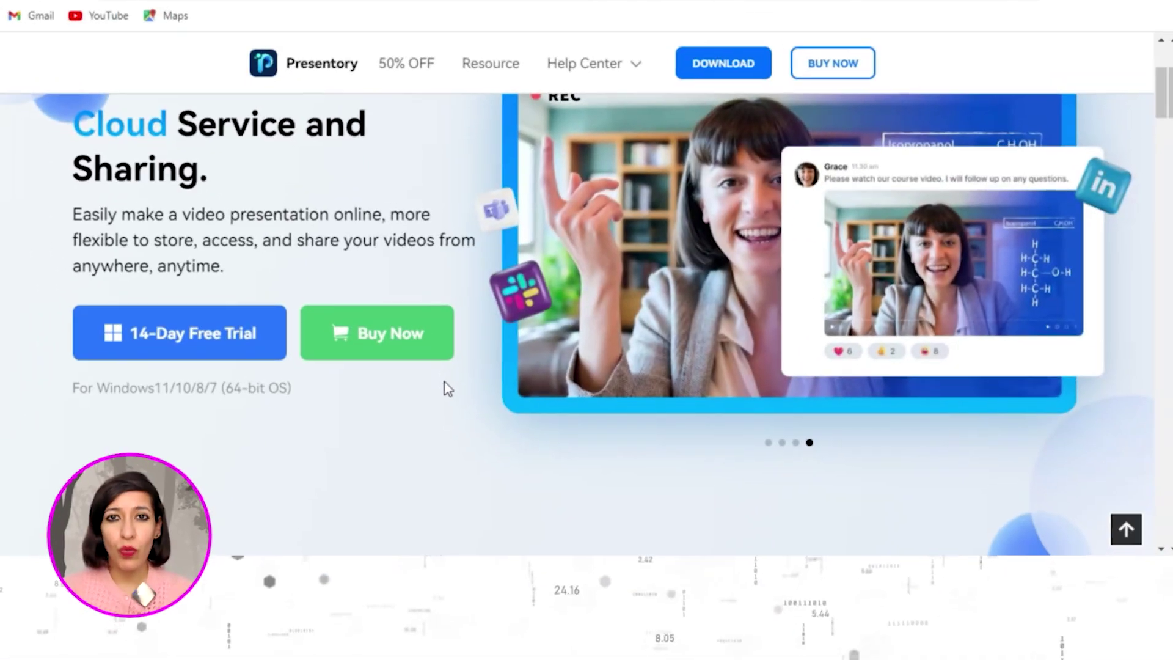
# - Scroll up and down through the Presentory product page in the browser
pyautogui.scroll(4, 445, 369)
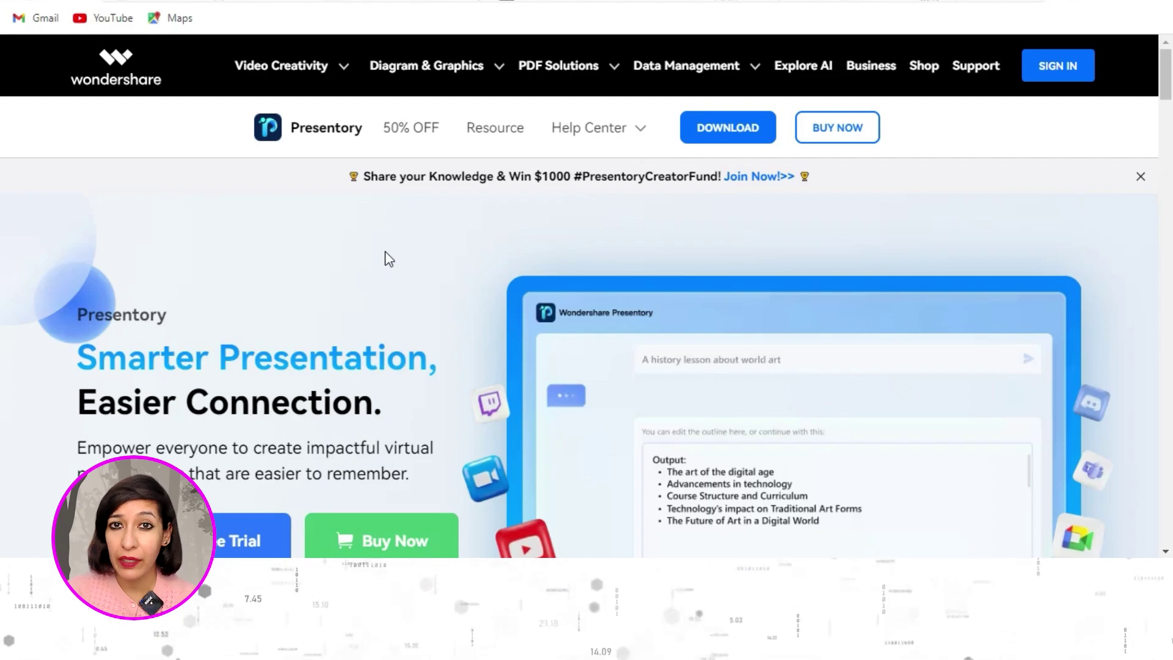
pyautogui.scroll(-10, 4, 123)
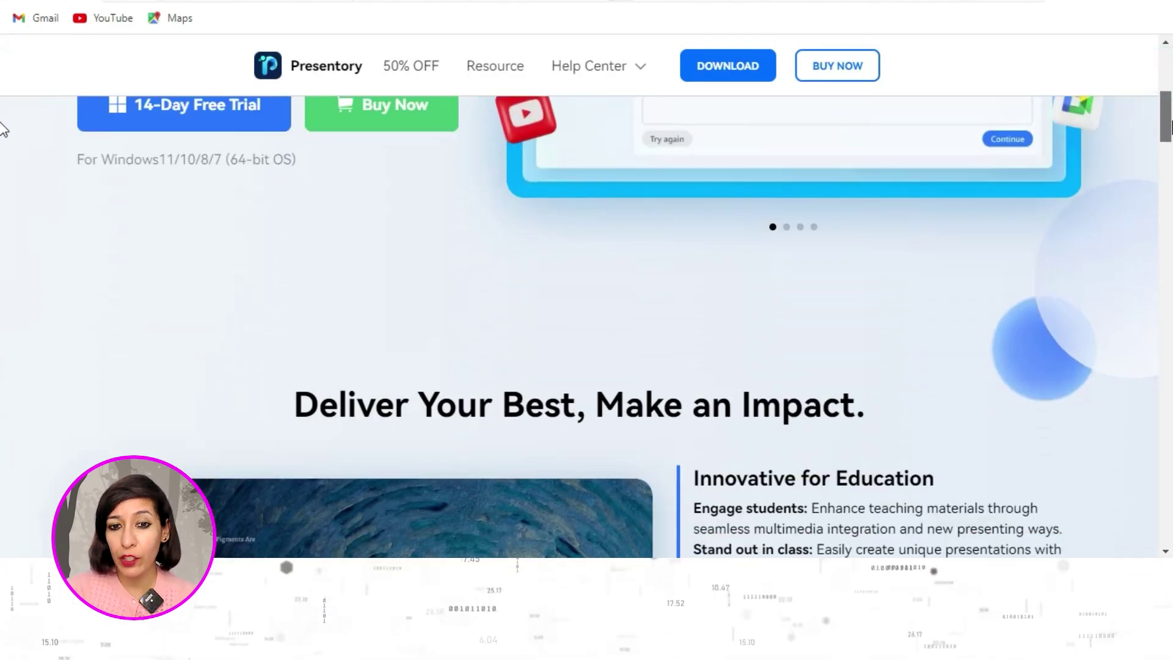
pyautogui.scroll(-3, 4, 158)
pyautogui.scroll(3, 5, 153)
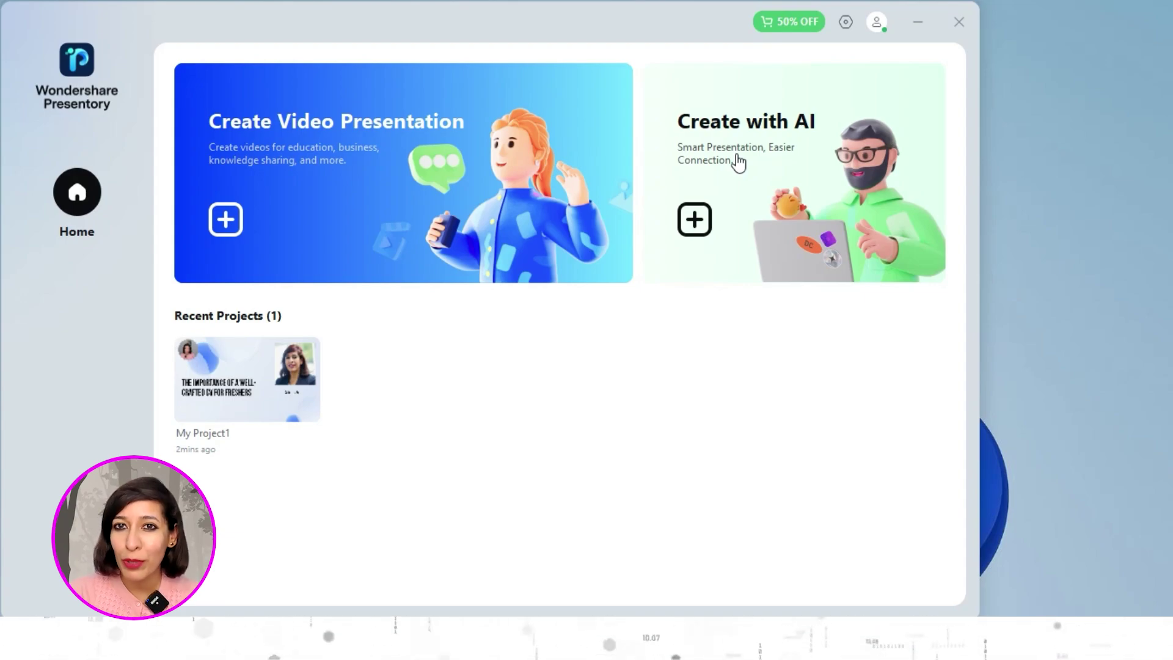
# - Have Presentory AI outline 'How to create a CV for Fresher' and accept the outline
pyautogui.click(691, 217)
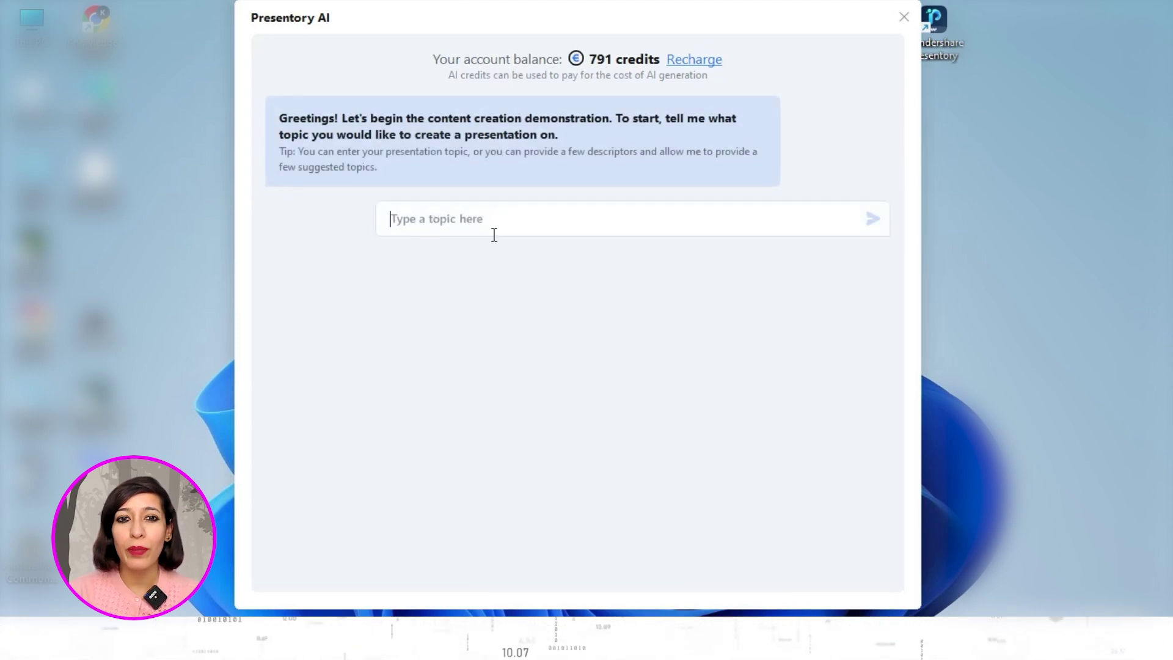
pyautogui.click(454, 230)
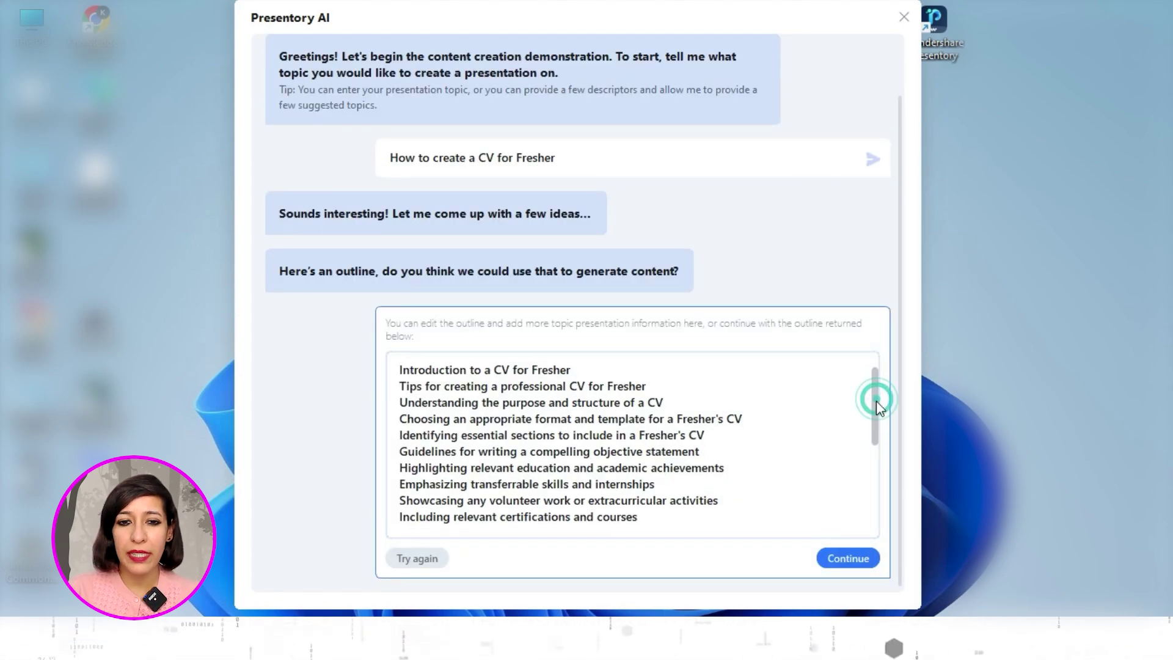
pyautogui.moveTo(877, 401); pyautogui.dragTo(878, 496)
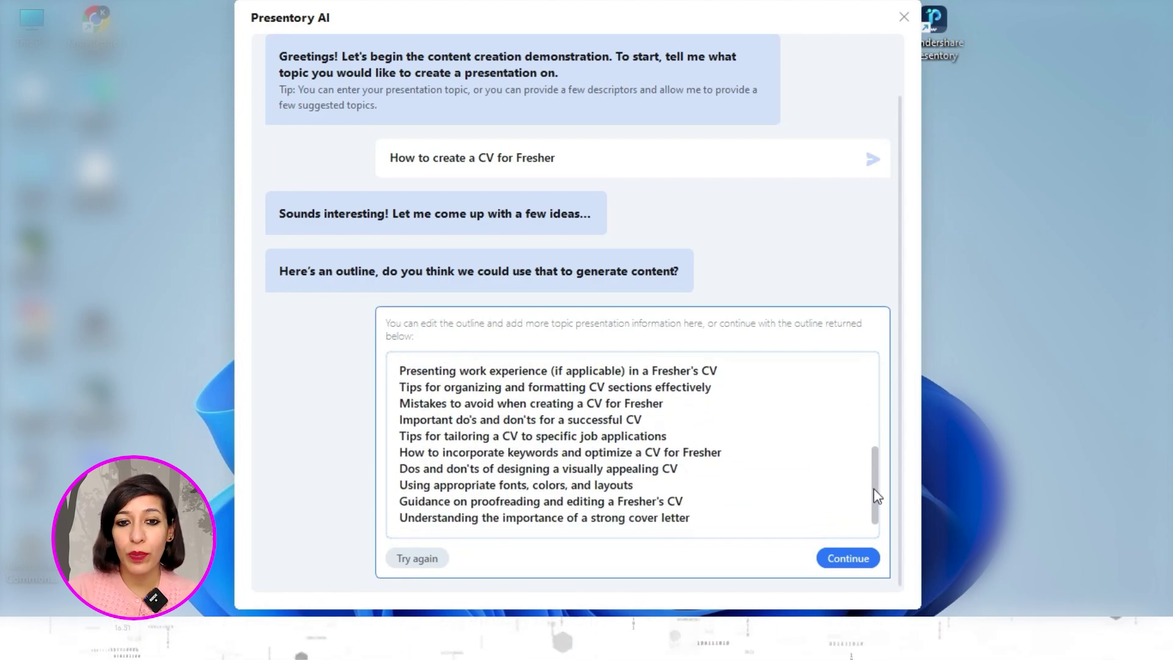
pyautogui.click(848, 558)
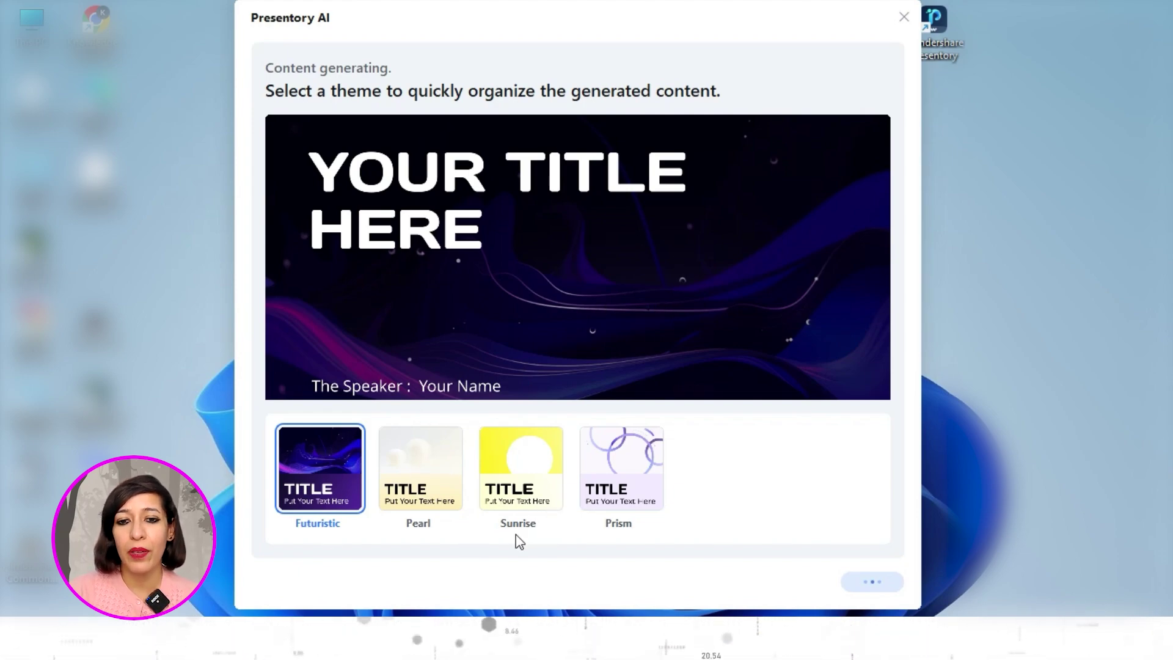
# - Choose the yellow Sunrise theme and confirm it to build the deck
pyautogui.click(508, 454)
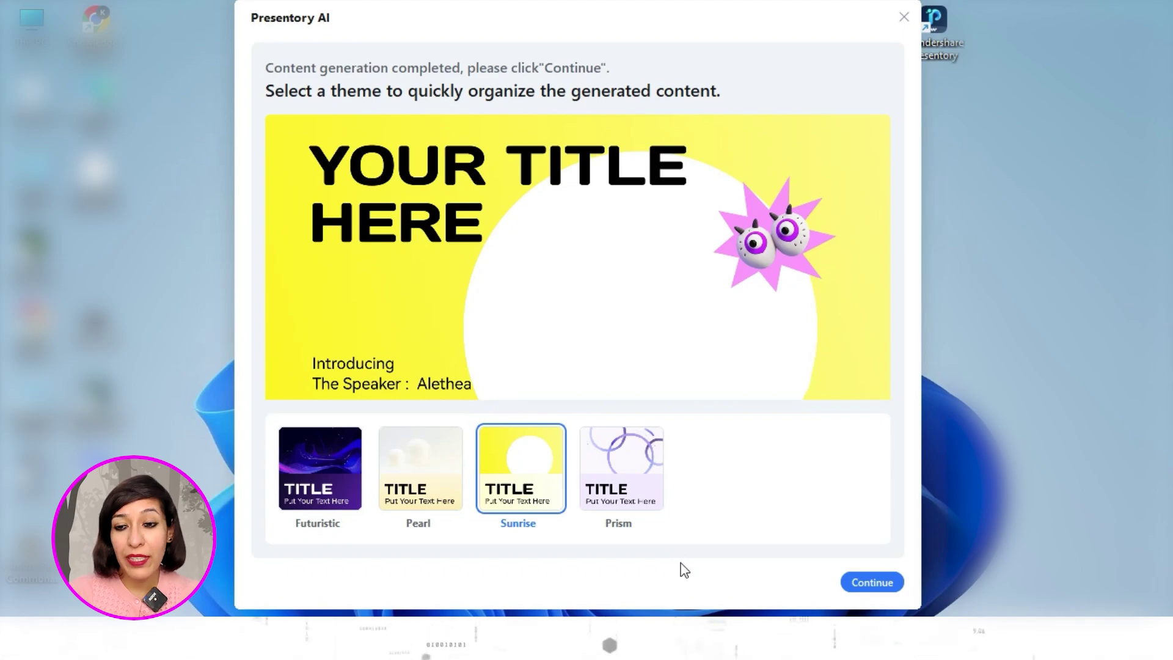
pyautogui.click(872, 582)
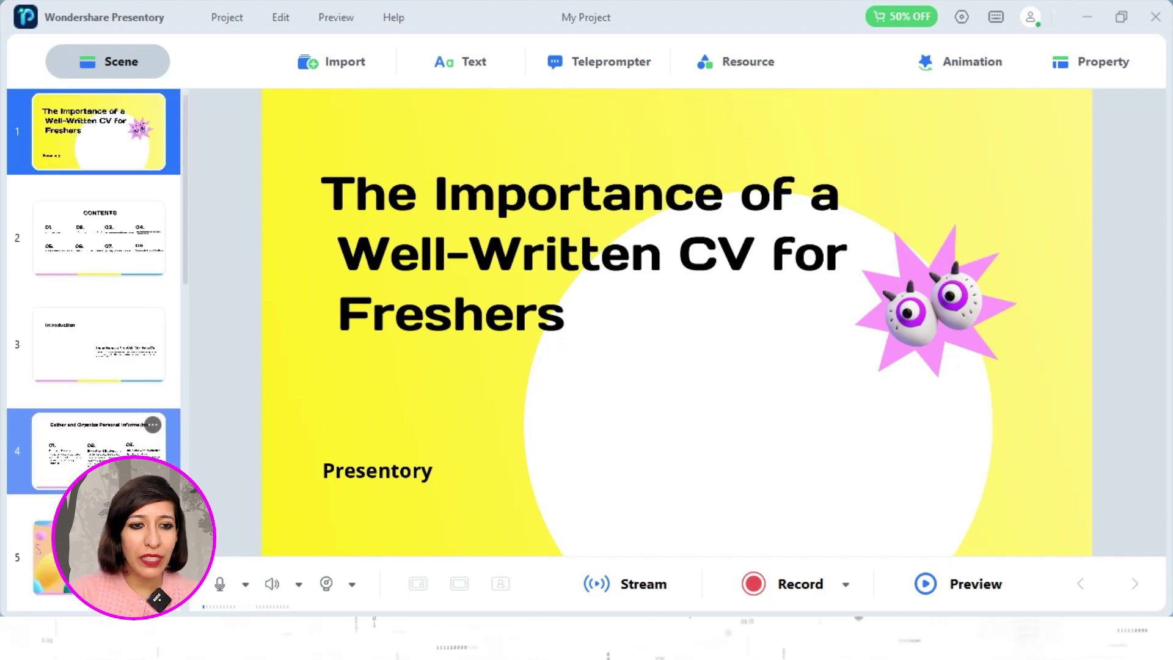
# - Review the title, CONTENTS, Introduction, personal information and CV format slides
pyautogui.click(97, 137)
pyautogui.click(91, 248)
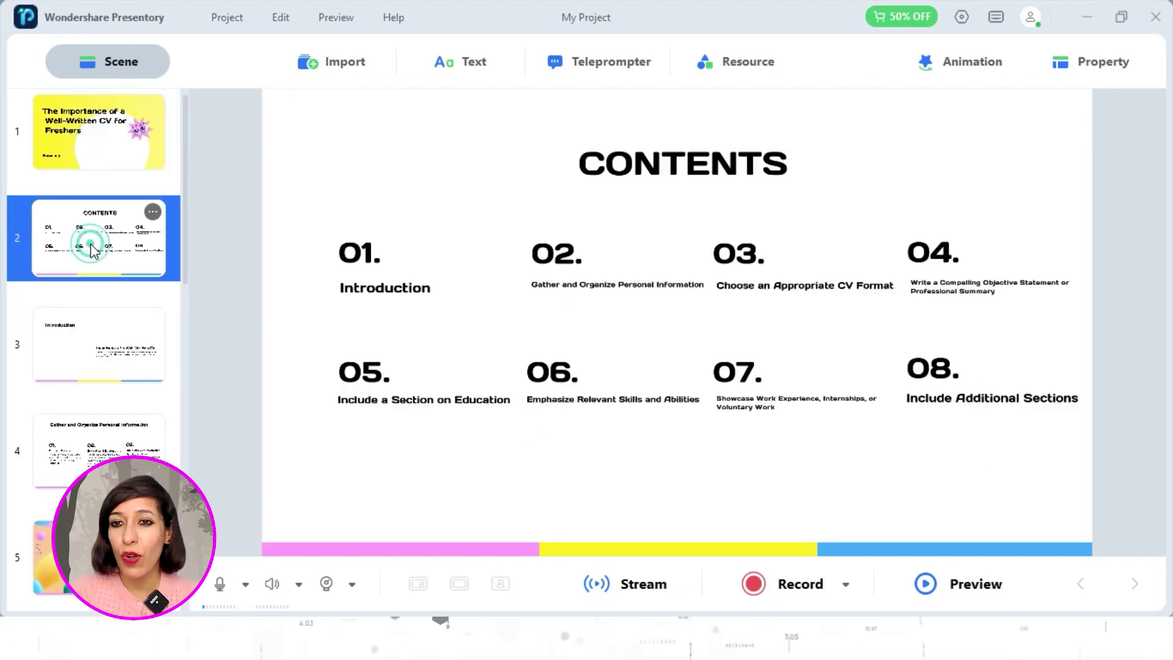
pyautogui.click(85, 153)
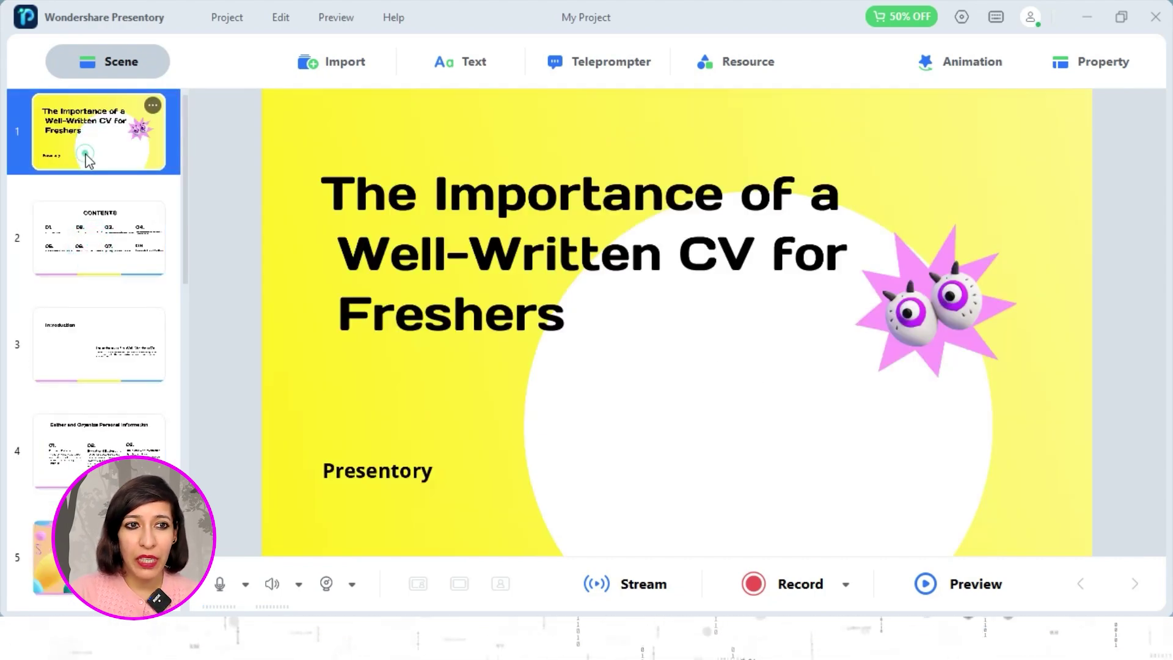
pyautogui.click(86, 248)
pyautogui.click(83, 344)
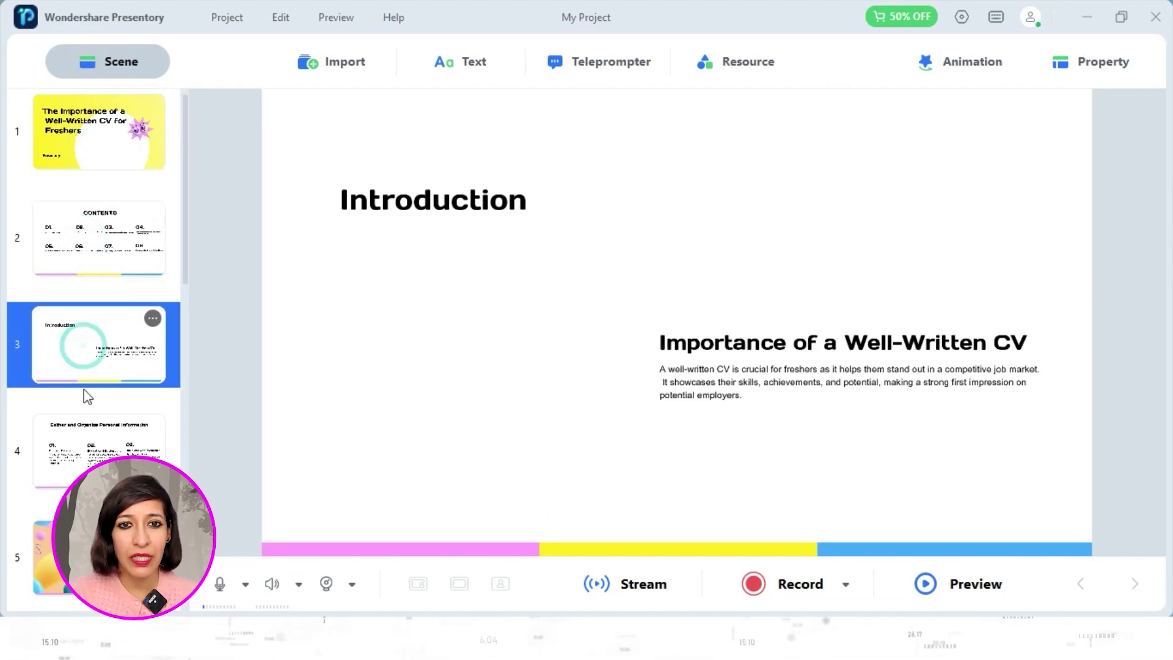
pyautogui.click(92, 450)
pyautogui.click(42, 556)
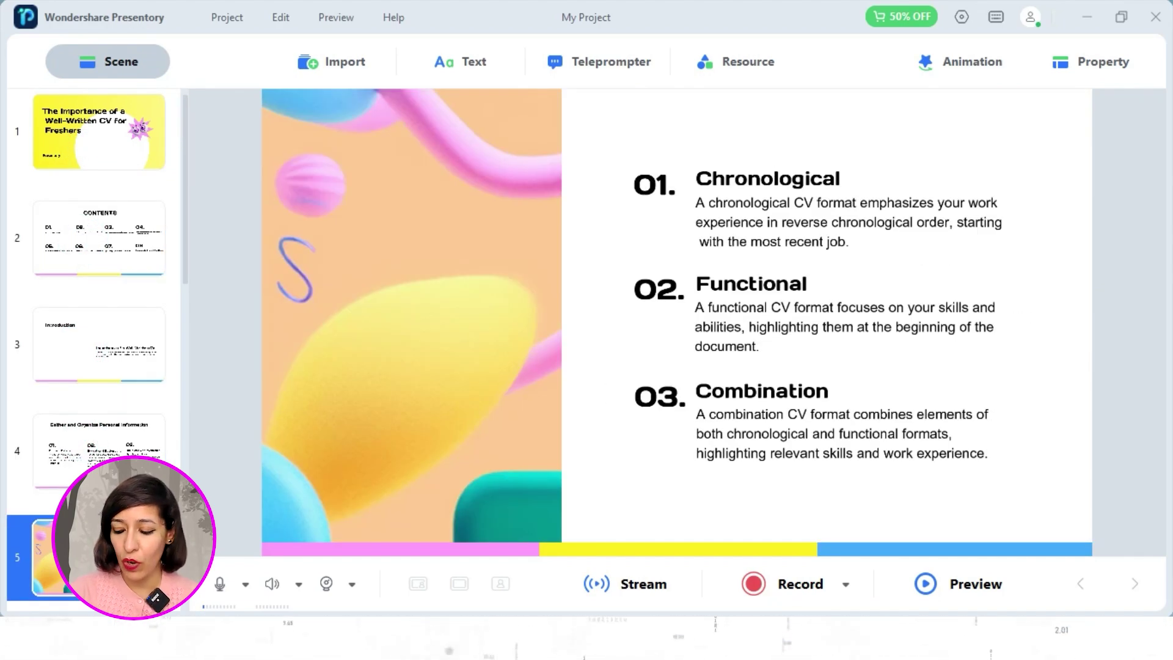
# - Review slides 6 through 12, including Objective Statement and Proofread and Edit, then return to slide 1
pyautogui.scroll(-5, 91, 306)
pyautogui.click(92, 262)
pyautogui.click(96, 376)
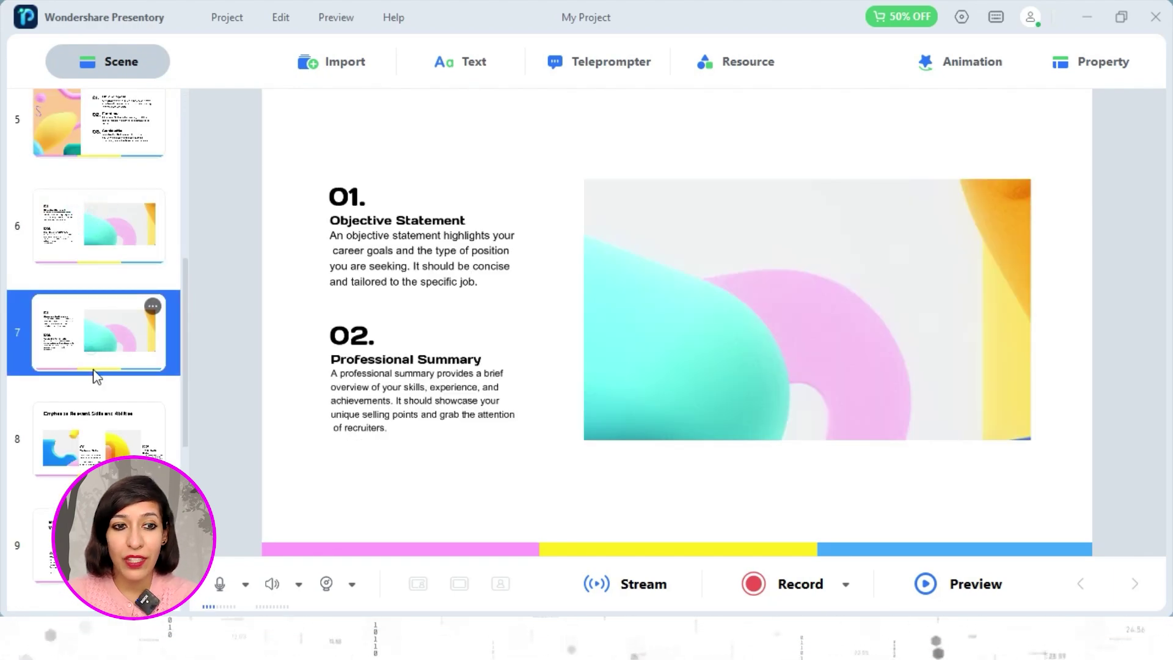
pyautogui.press('Down')
pyautogui.press('Down')
pyautogui.press('Down')
pyautogui.press('Down')
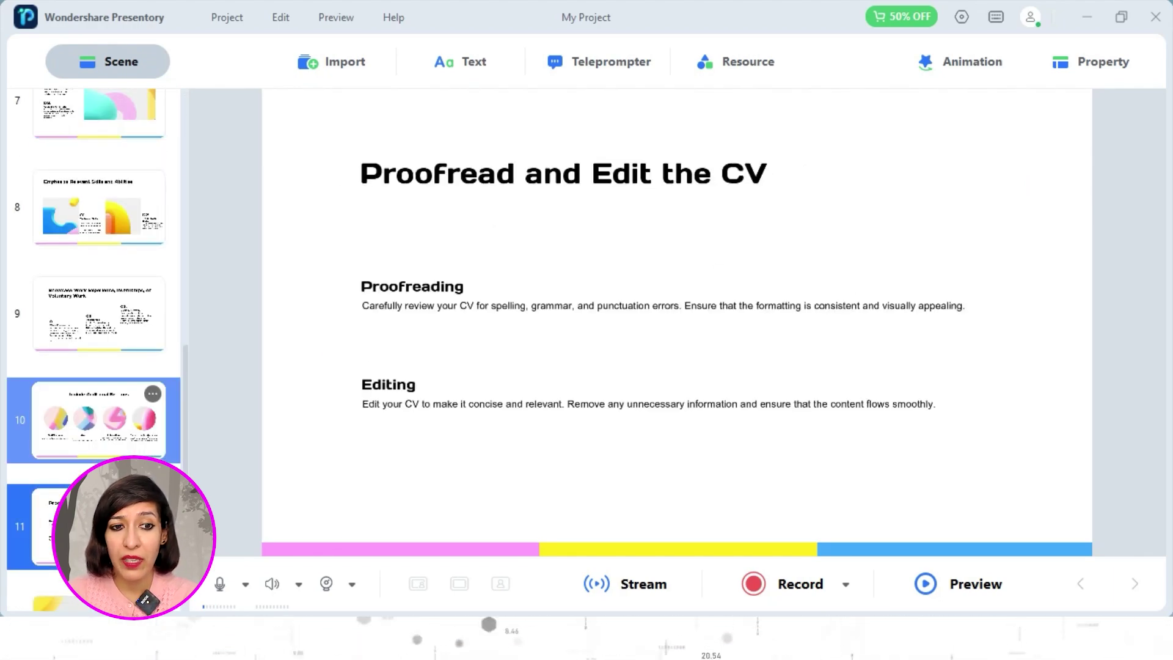
pyautogui.click(91, 428)
pyautogui.scroll(-3, 92, 428)
pyautogui.click(104, 429)
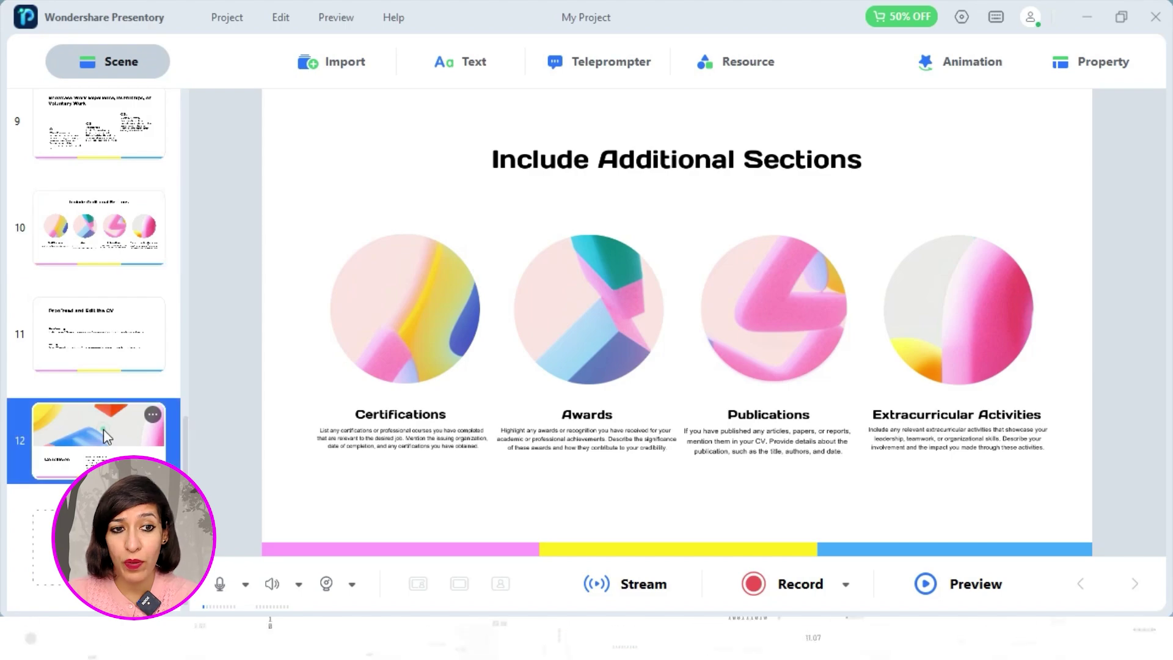
pyautogui.scroll(10, 104, 306)
pyautogui.click(104, 130)
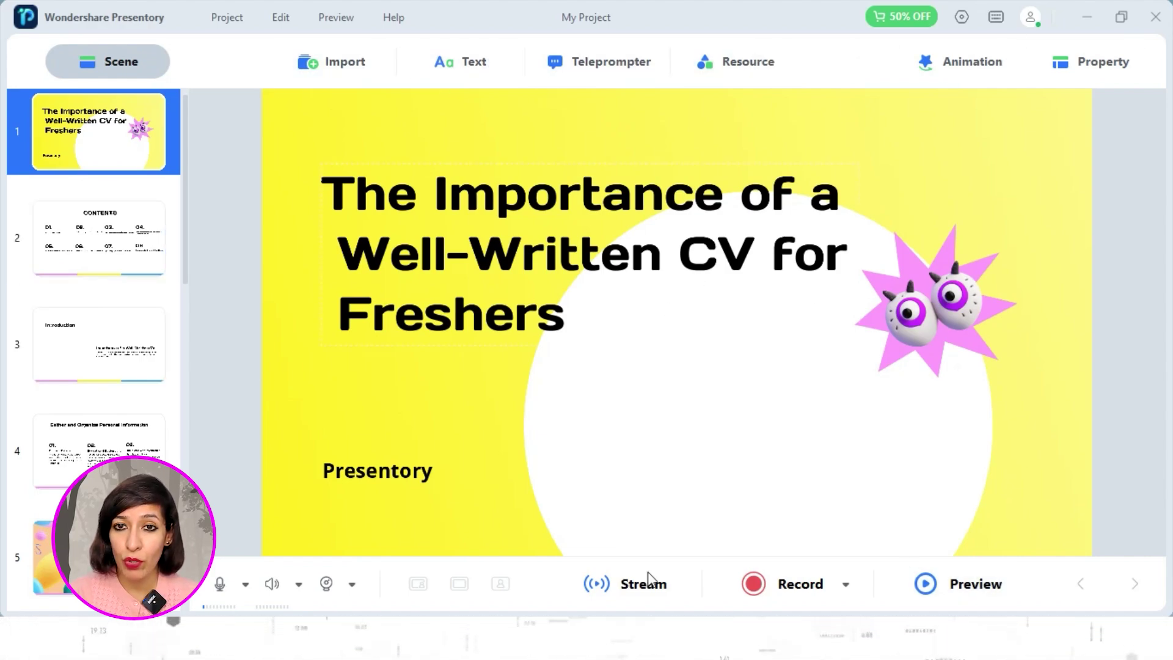
# - Move the title up-left and replace the 'Presentory' subtitle with the presenter's name
pyautogui.click(537, 319)
pyautogui.moveTo(524, 282); pyautogui.dragTo(471, 217)
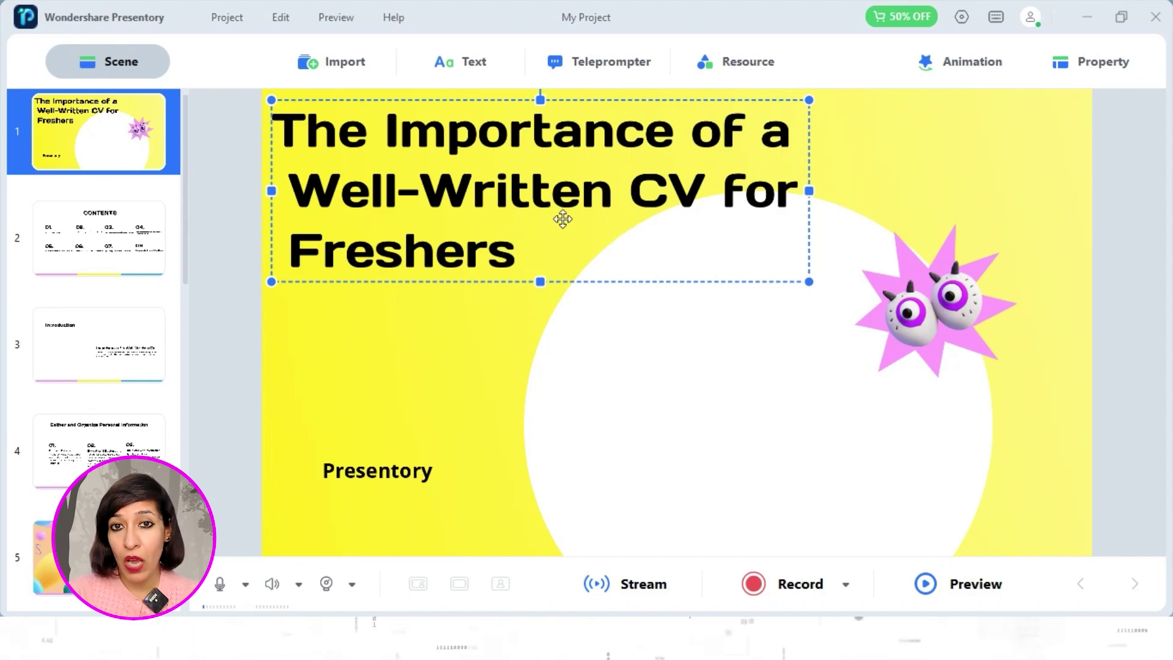
pyautogui.click(412, 481)
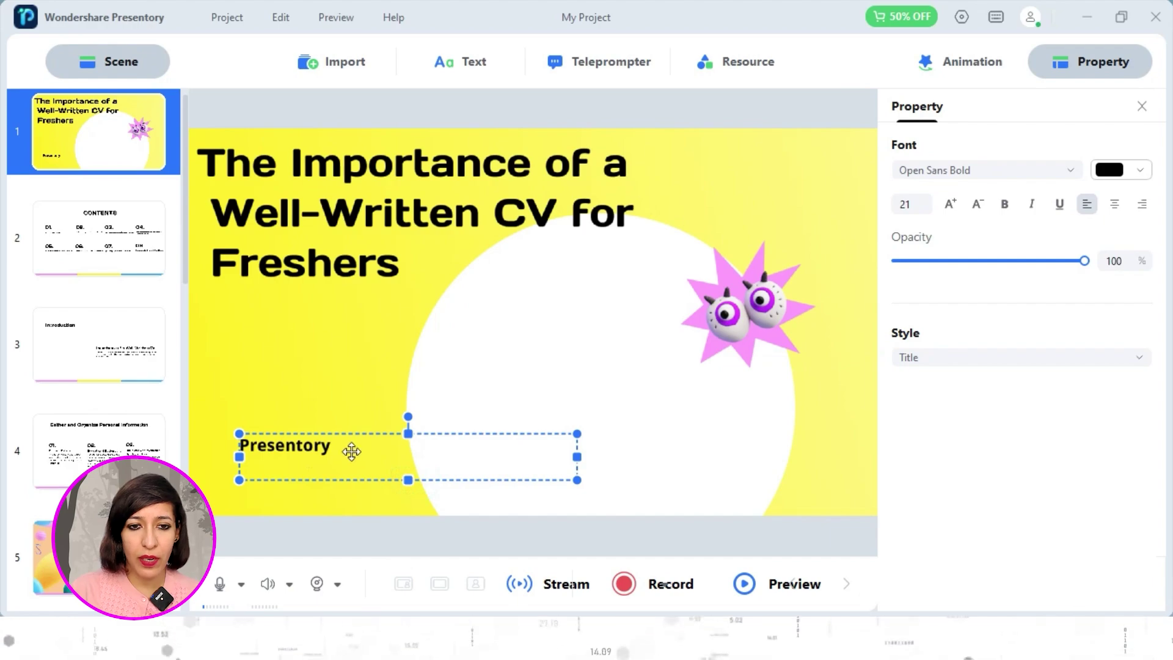
pyautogui.moveTo(351, 452); pyautogui.dragTo(308, 454)
pyautogui.doubleClick(310, 454)
pyautogui.write('Sarika')
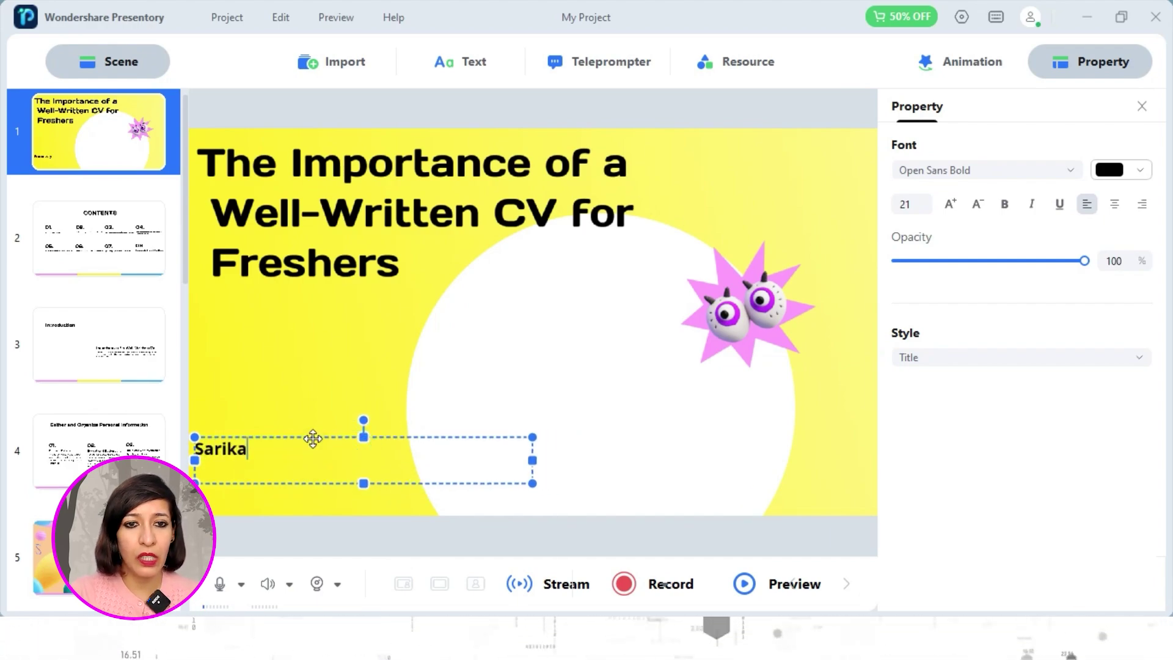
pyautogui.click(341, 399)
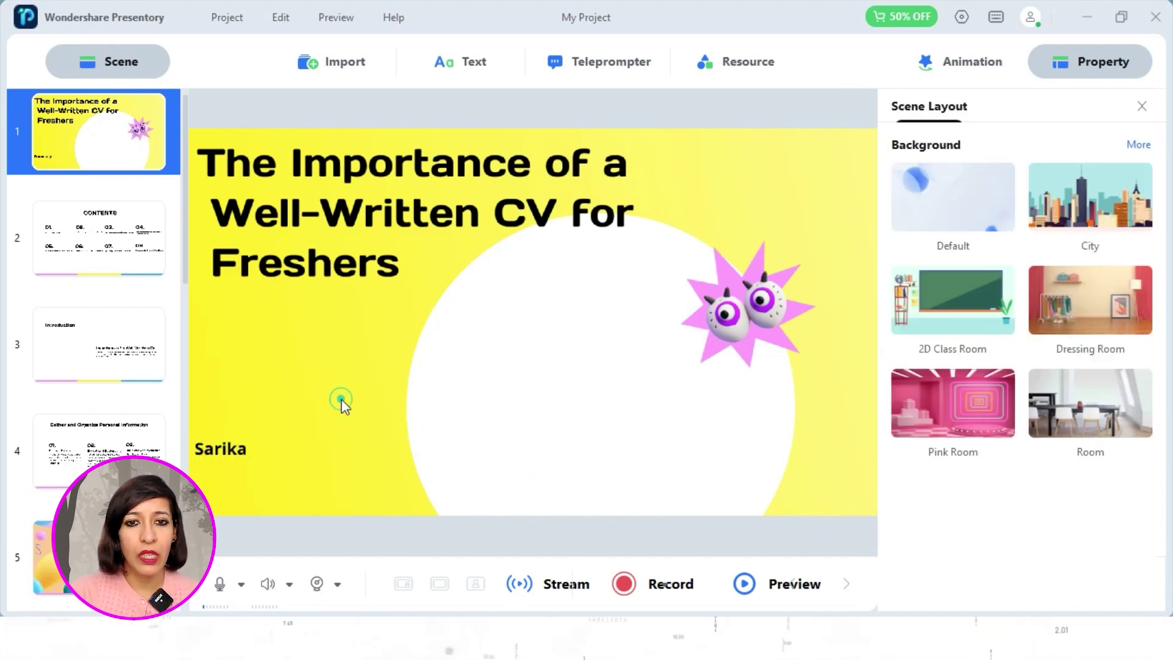
pyautogui.click(1142, 107)
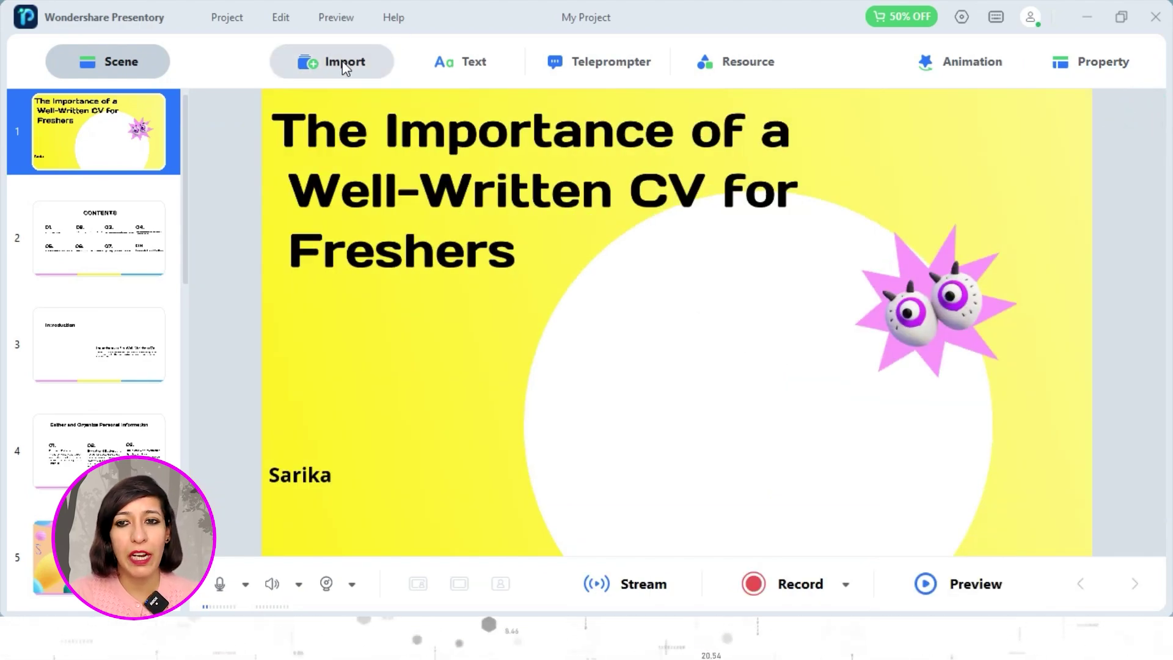
# - Import the presenter's portrait from the Pictures folder onto the title slide
pyautogui.click(345, 68)
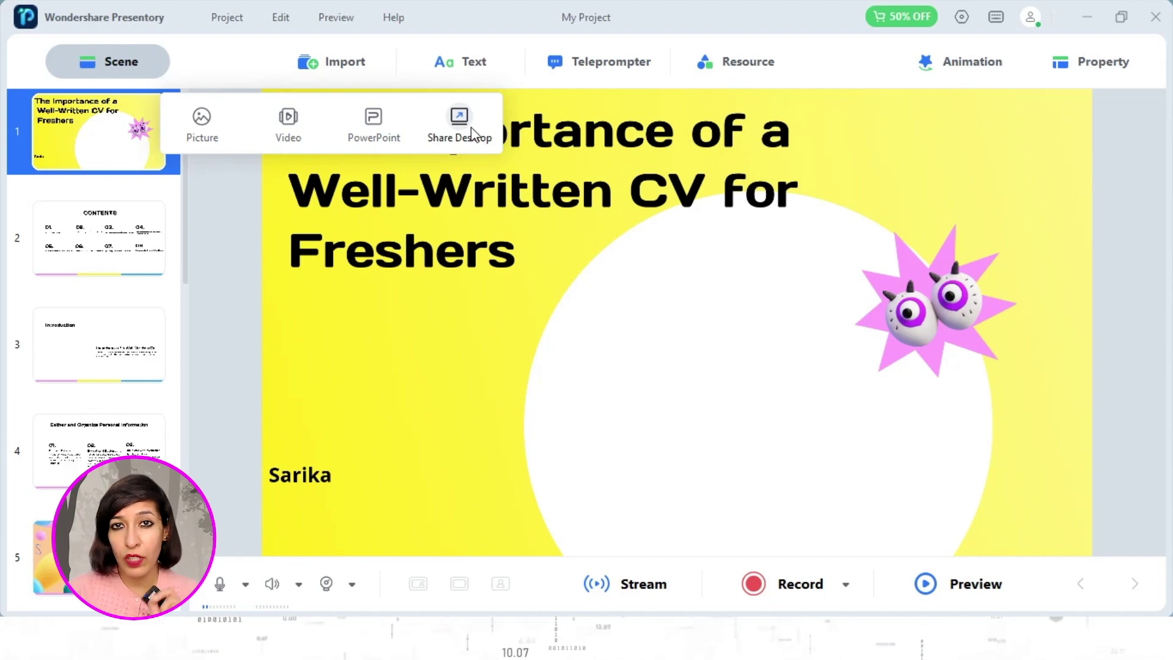
pyautogui.click(196, 125)
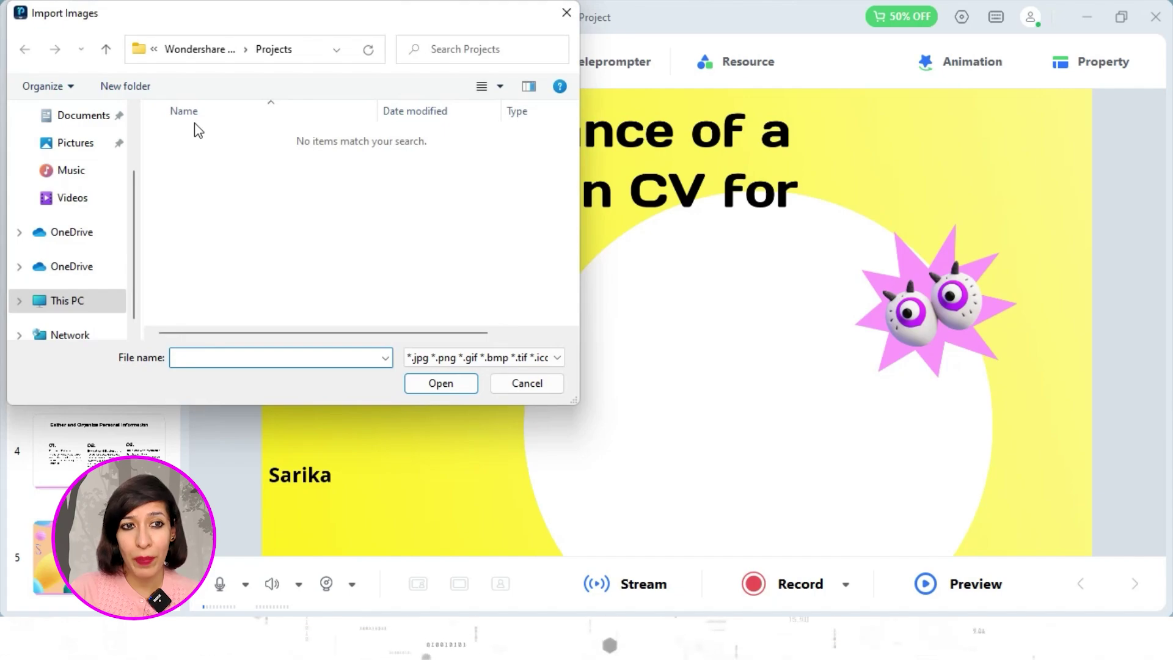
pyautogui.click(78, 146)
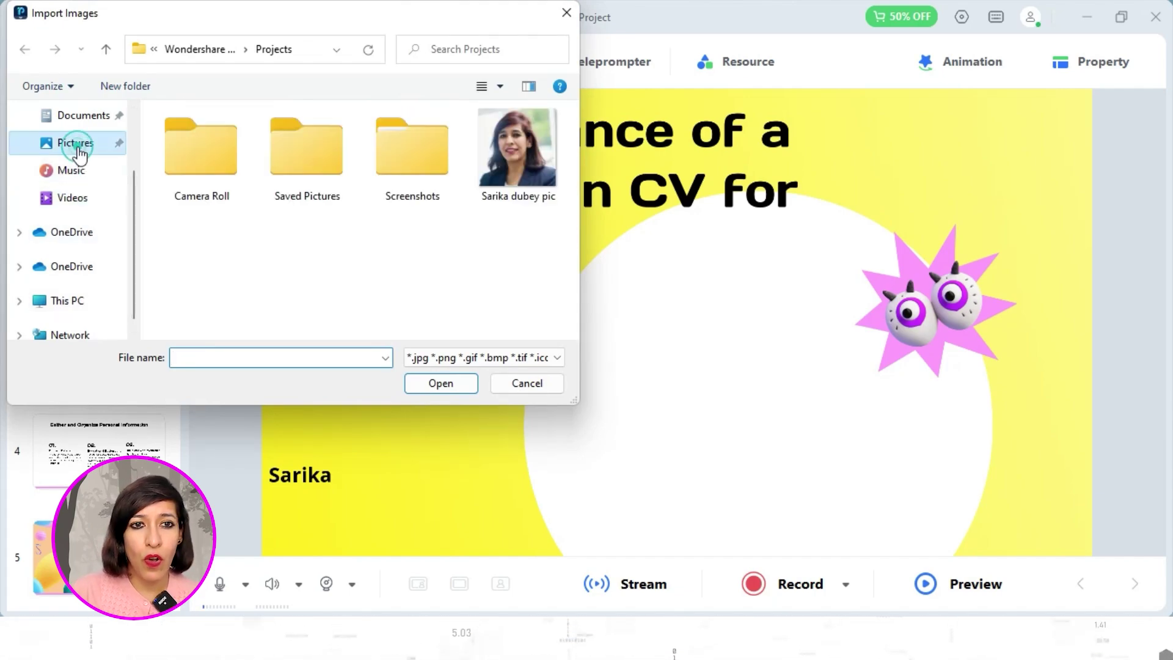
pyautogui.click(489, 152)
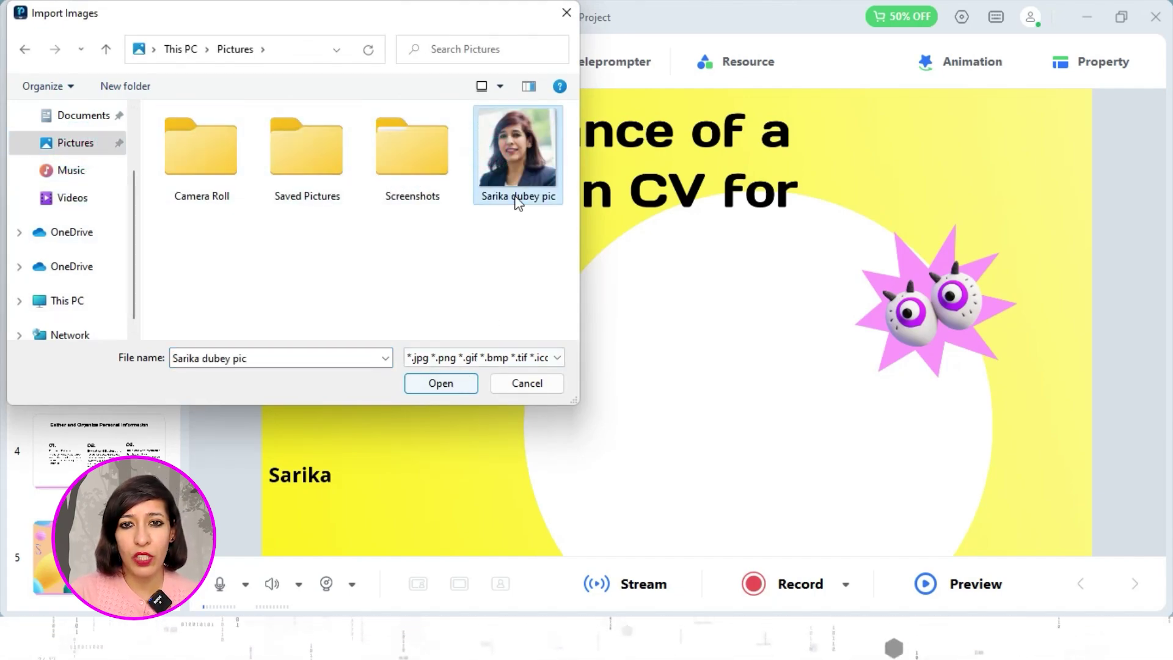
pyautogui.click(450, 383)
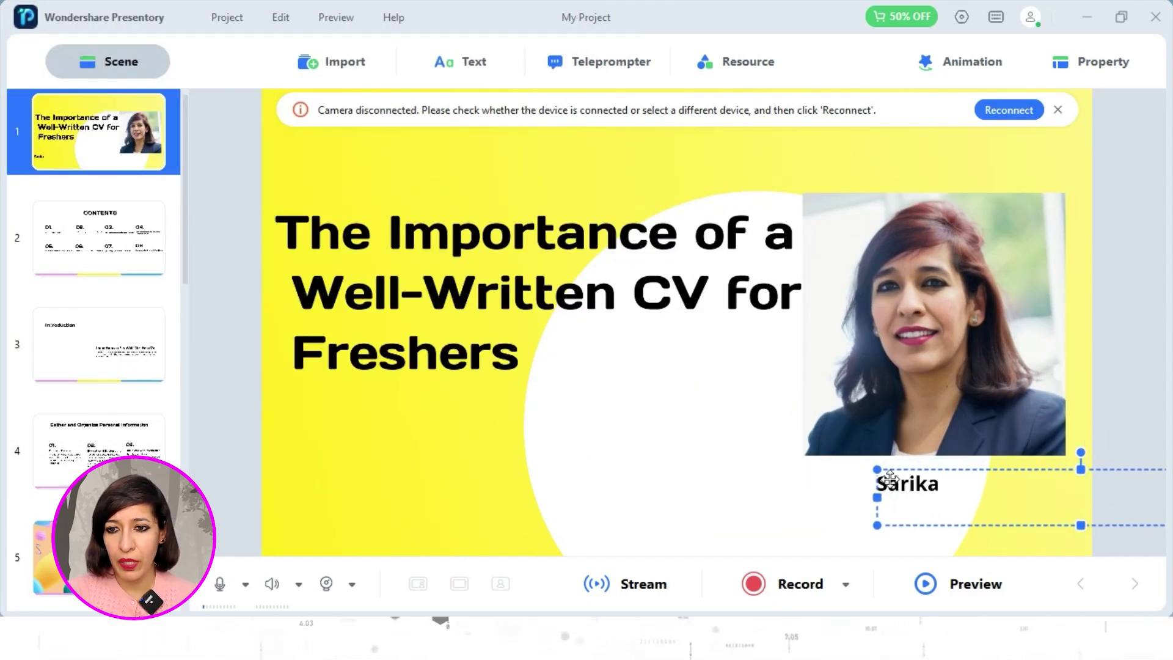
pyautogui.click(1061, 113)
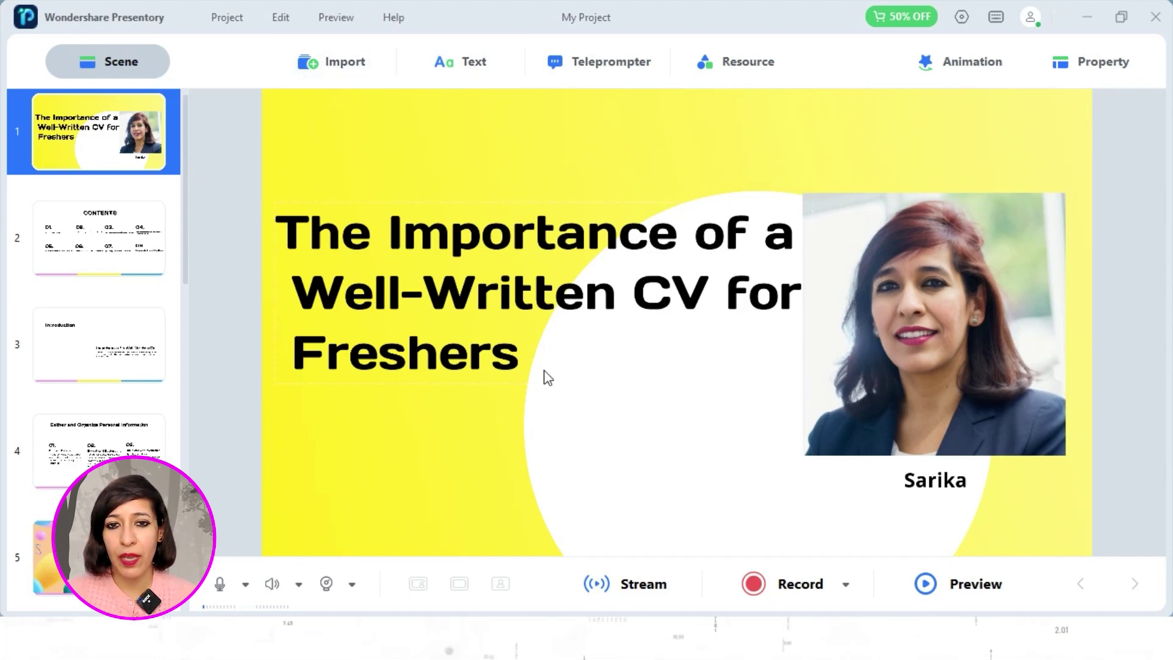
# - Add a 'career coach' caption at font size 32 beneath the presenter's name
pyautogui.click(465, 61)
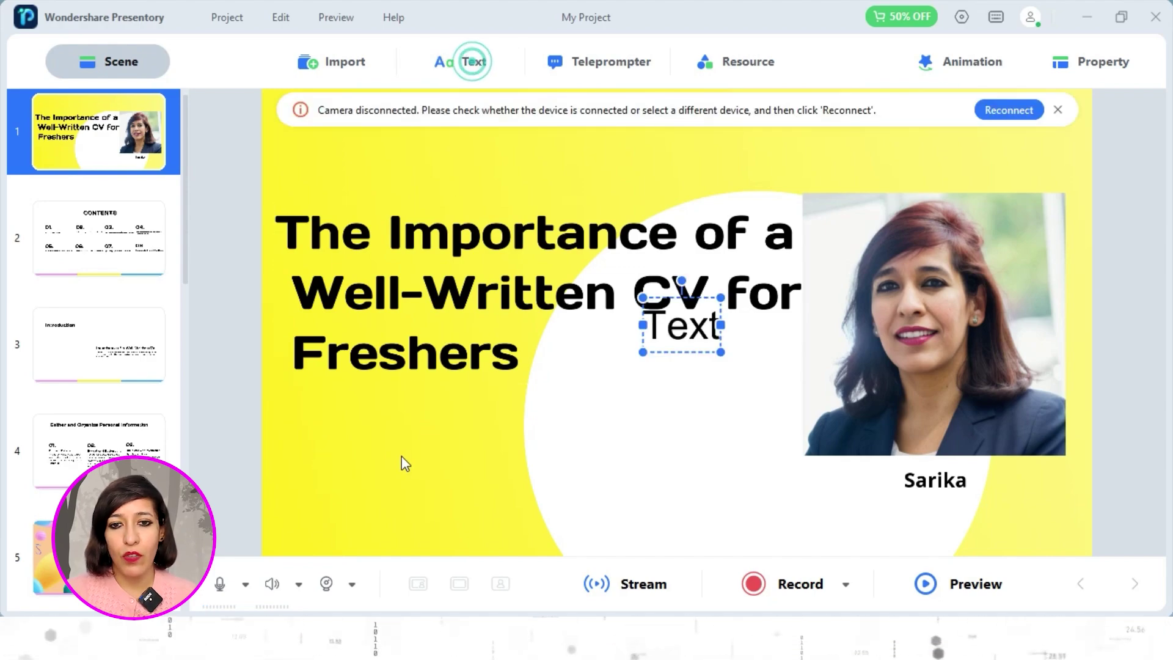
pyautogui.moveTo(682, 330); pyautogui.dragTo(911, 524)
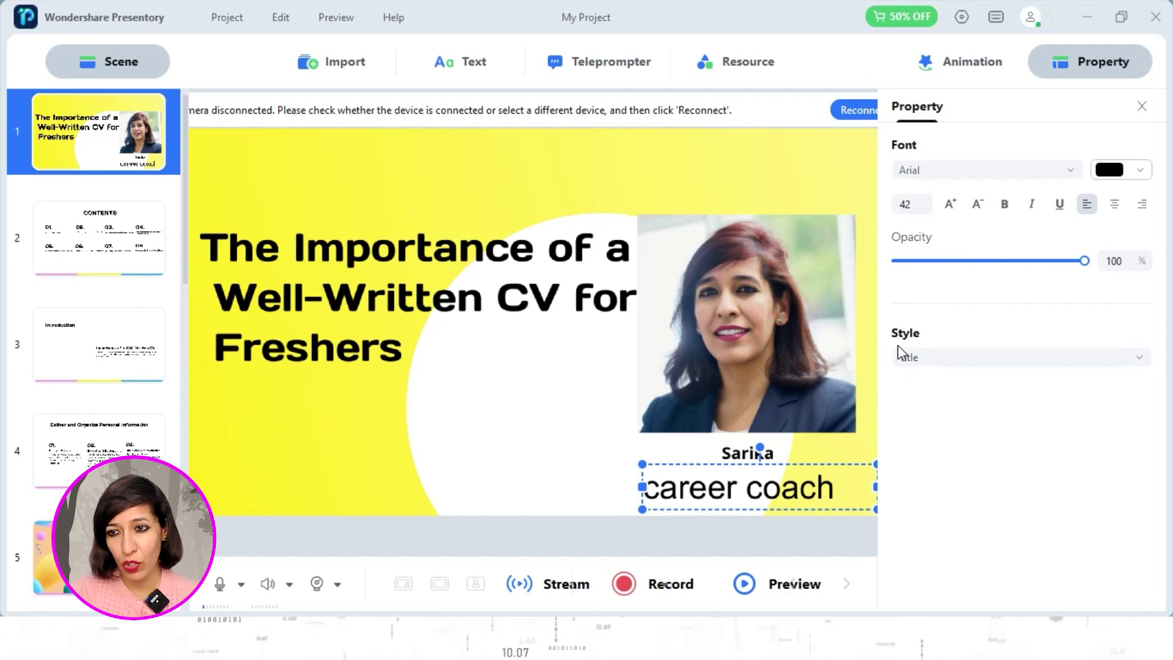
pyautogui.click(1143, 170)
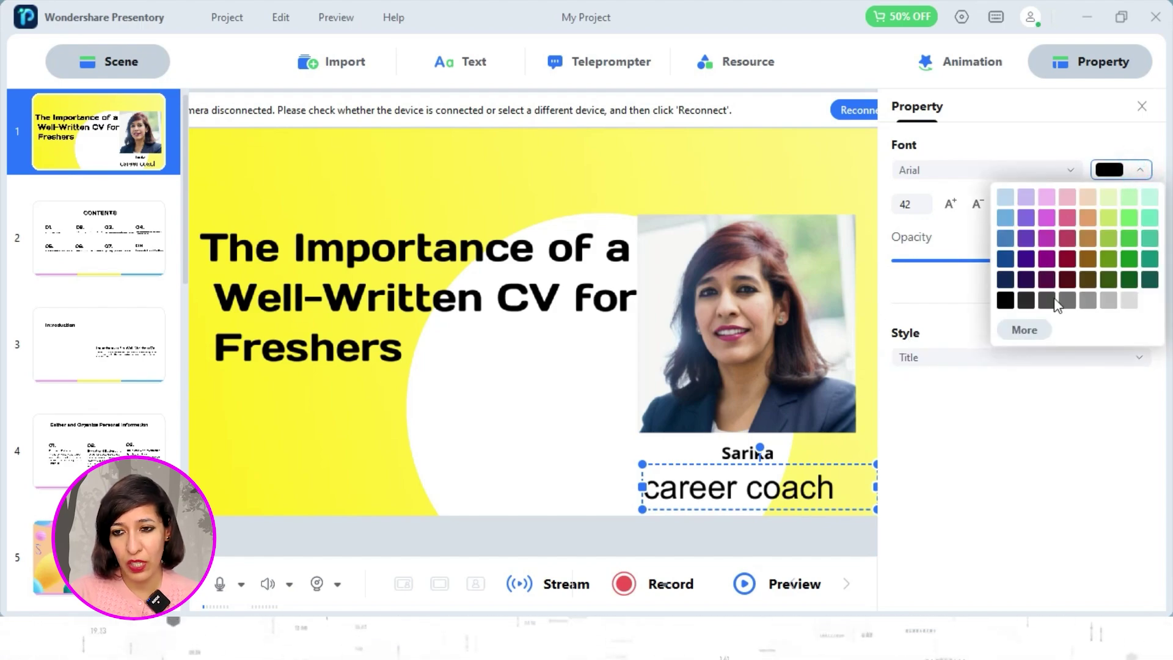
pyautogui.moveTo(876, 509); pyautogui.dragTo(825, 499)
pyautogui.click(545, 468)
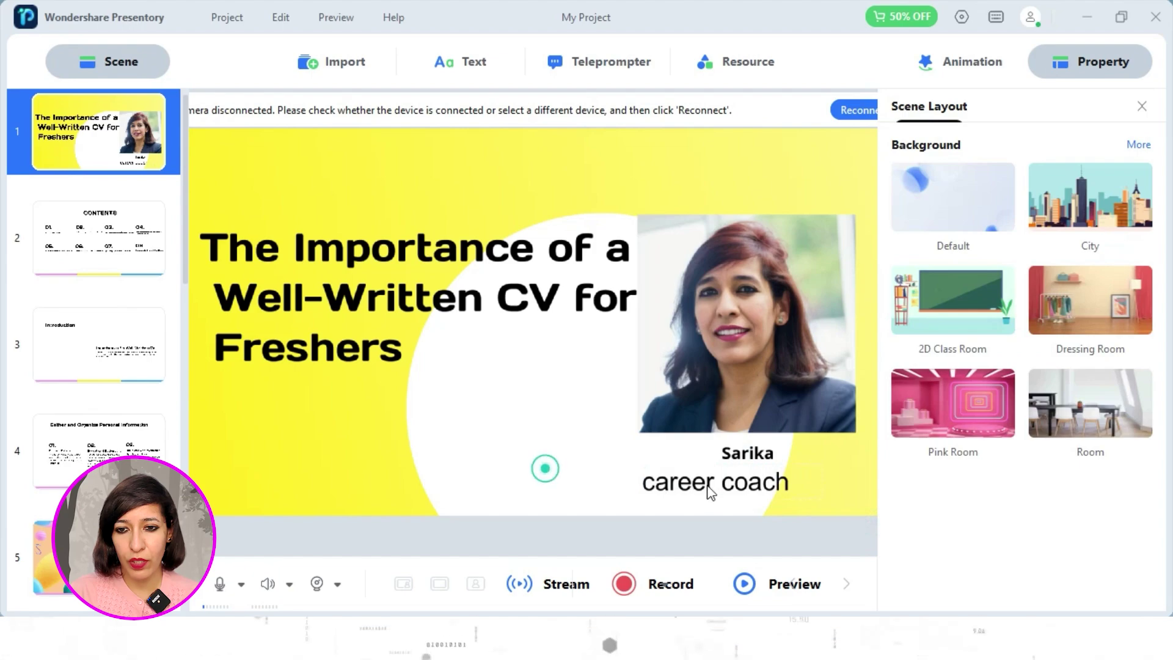
pyautogui.moveTo(717, 484); pyautogui.dragTo(746, 479)
pyautogui.click(614, 478)
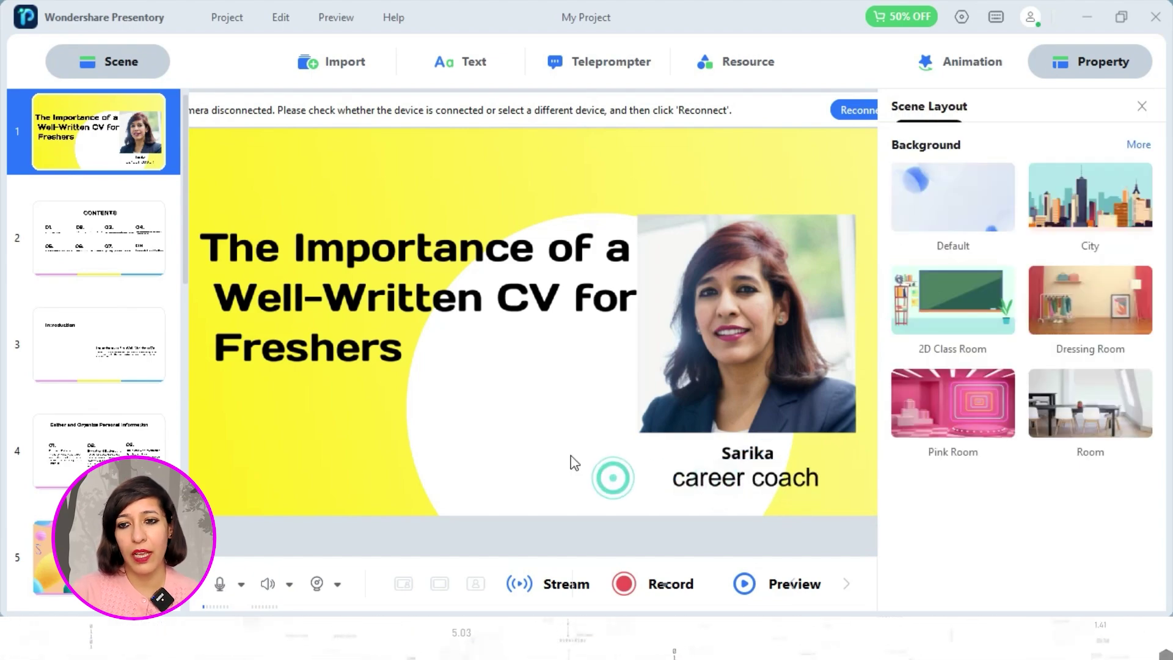
pyautogui.click(1144, 107)
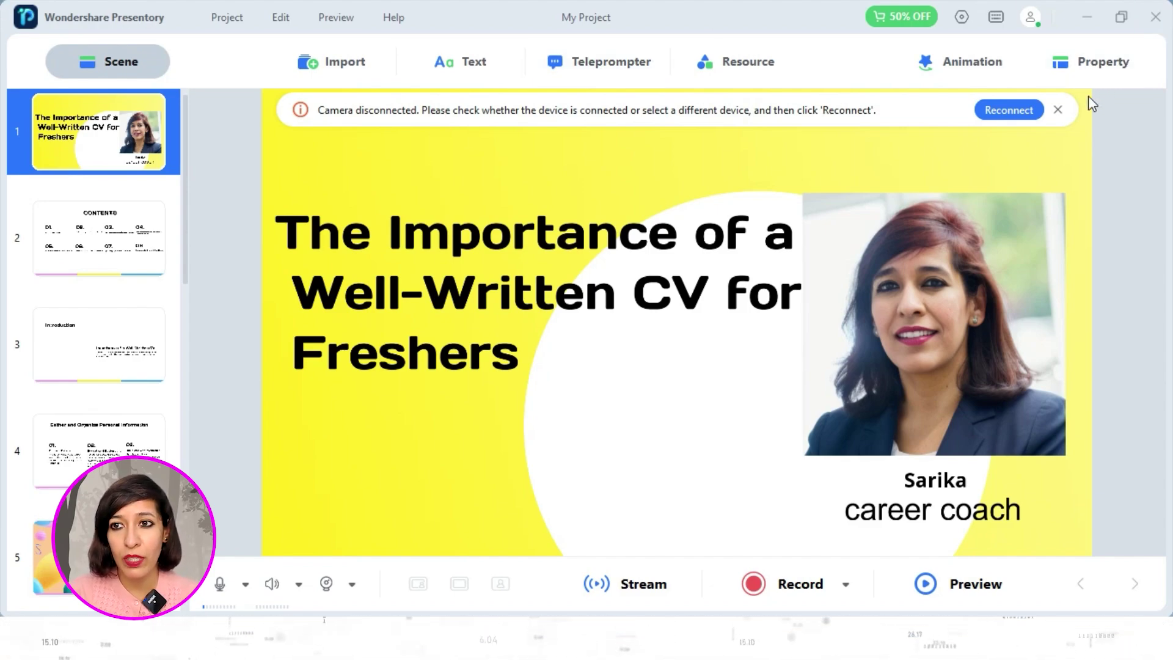
pyautogui.click(1059, 110)
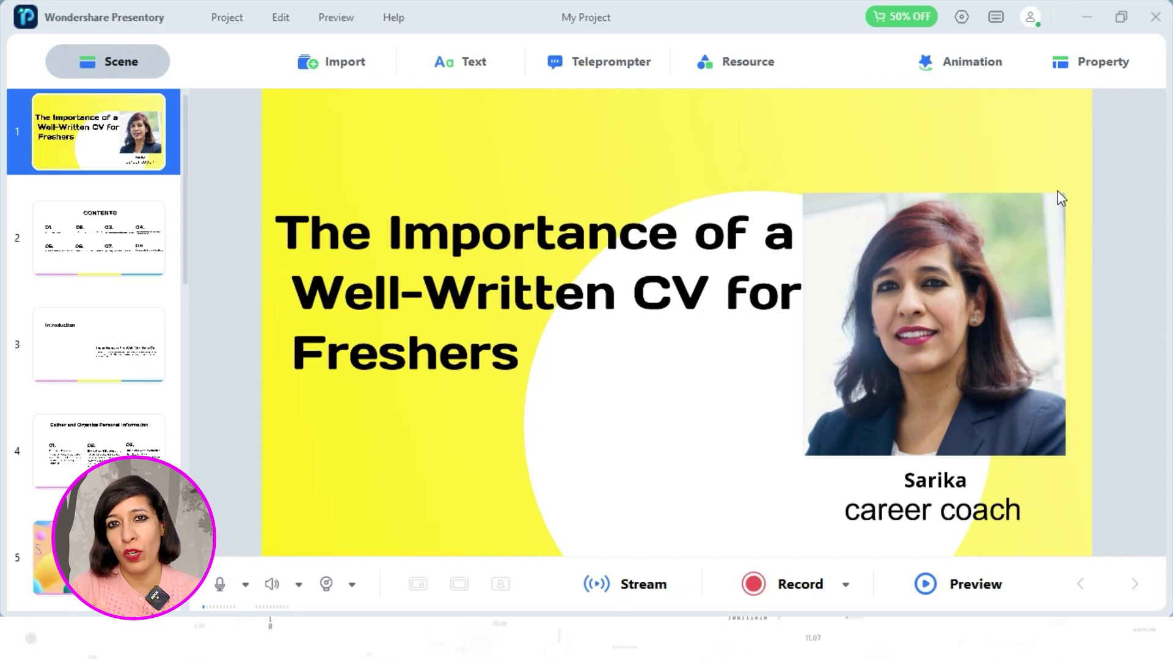
# - Paste the introduction paragraph into the title slide's teleprompter, test playback, then go to CONTENTS
pyautogui.click(623, 63)
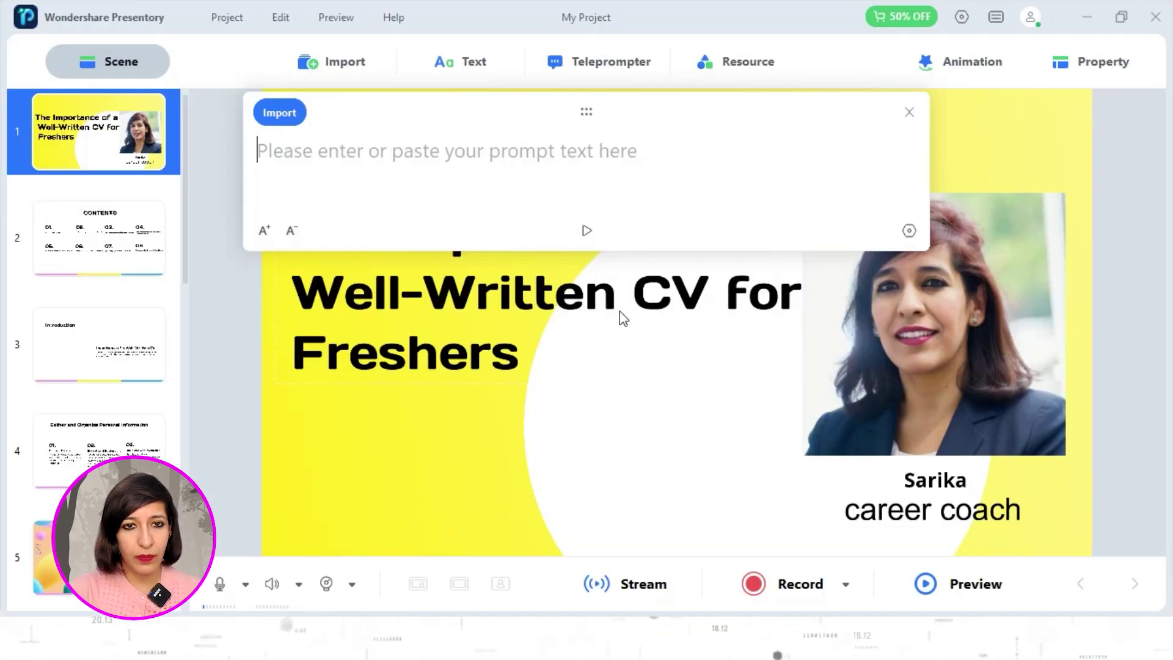
pyautogui.write('todays session will be interesting as i will be introducing u with a new tool which will solve your many problems and help you leave a long lasting impression on your managers and colleagues.')
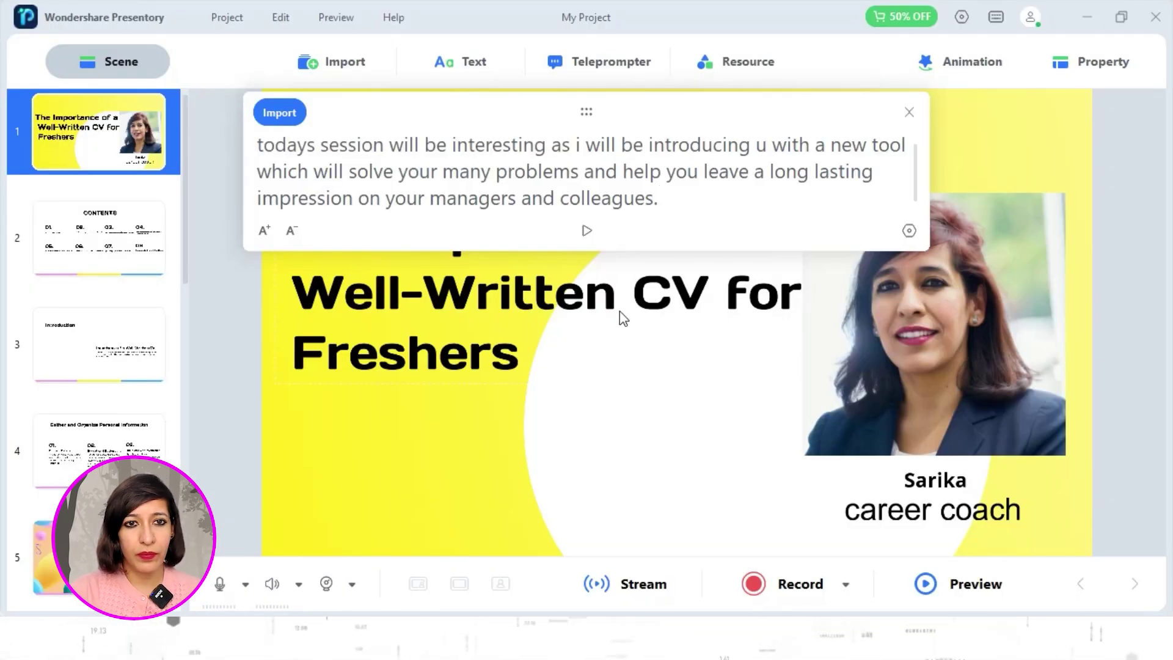
pyautogui.click(585, 232)
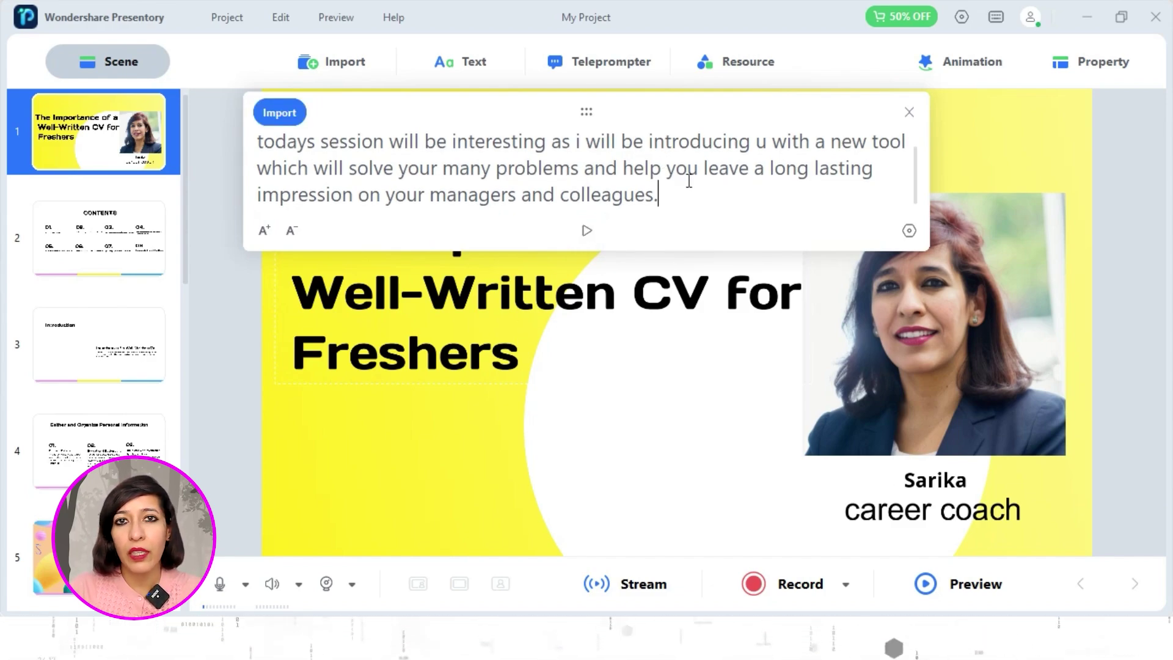
pyautogui.click(910, 113)
pyautogui.click(52, 240)
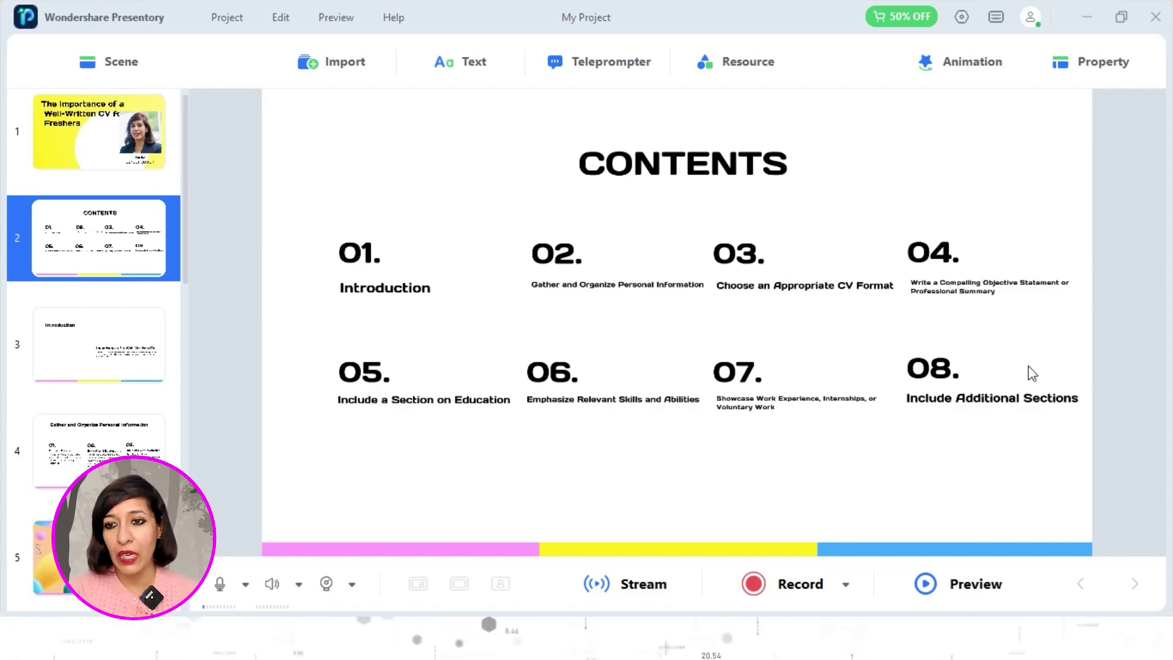
# - Apply the Classic Indoor 'White Hallway' background to the CONTENTS slide
pyautogui.click(759, 62)
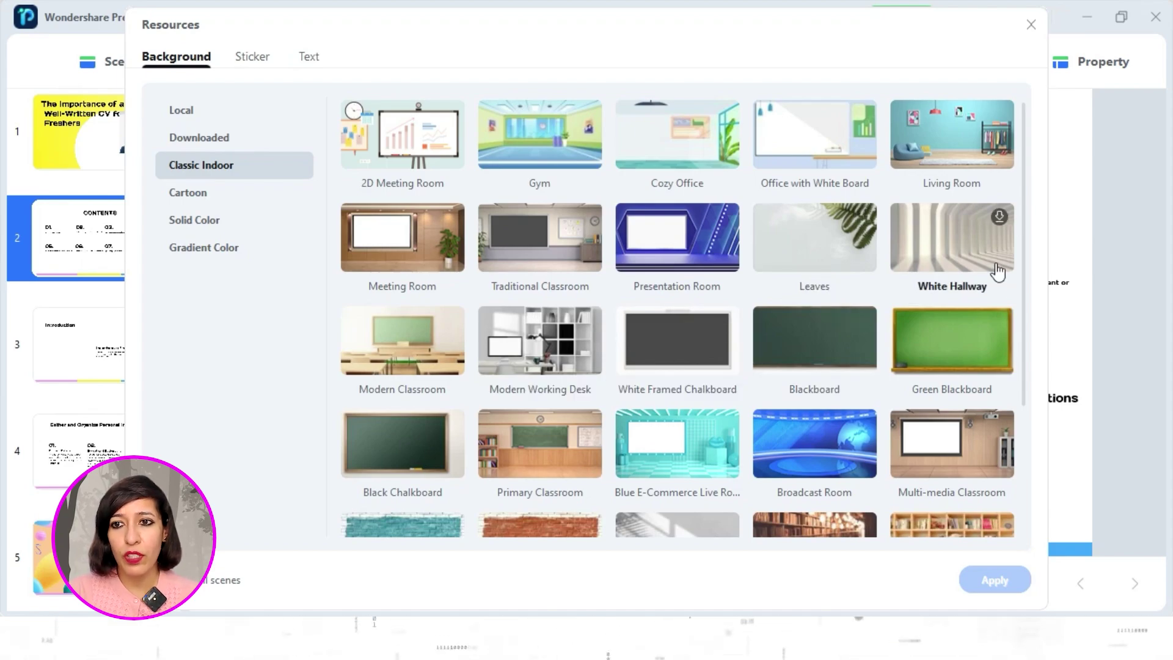
pyautogui.click(957, 266)
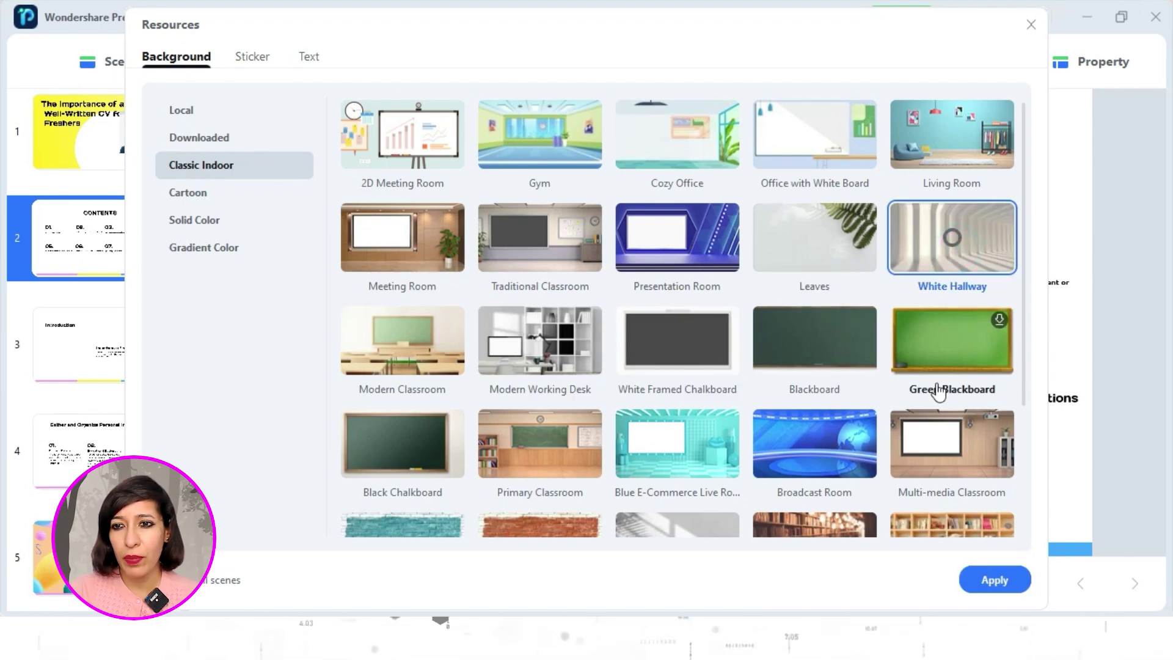
pyautogui.click(995, 580)
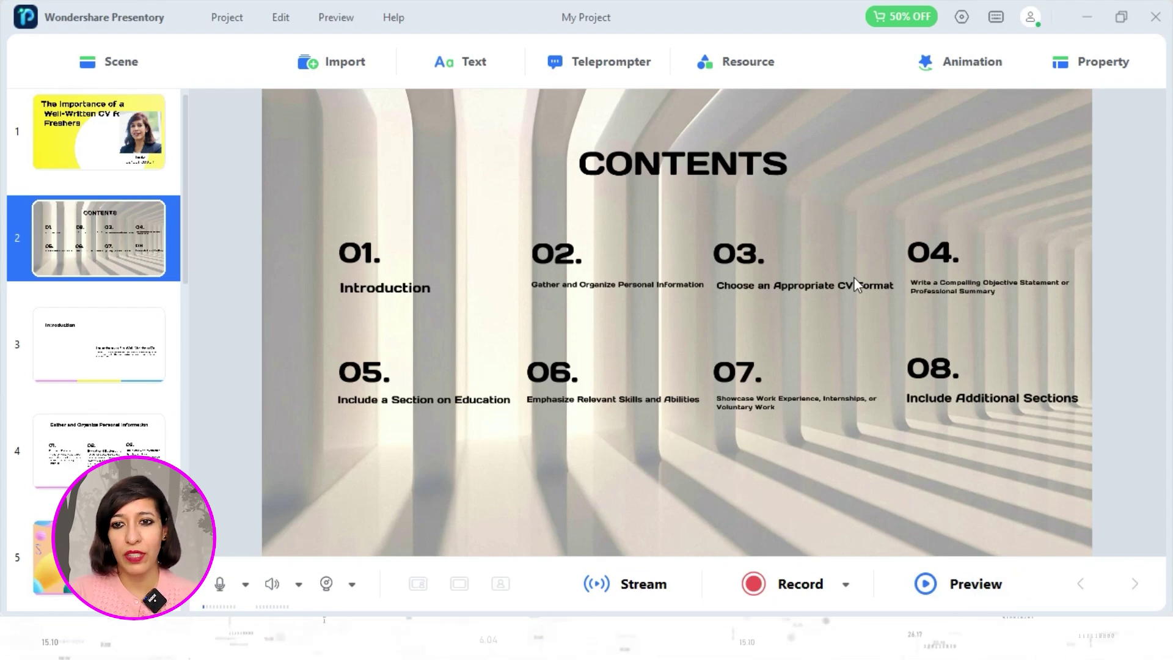
pyautogui.click(743, 68)
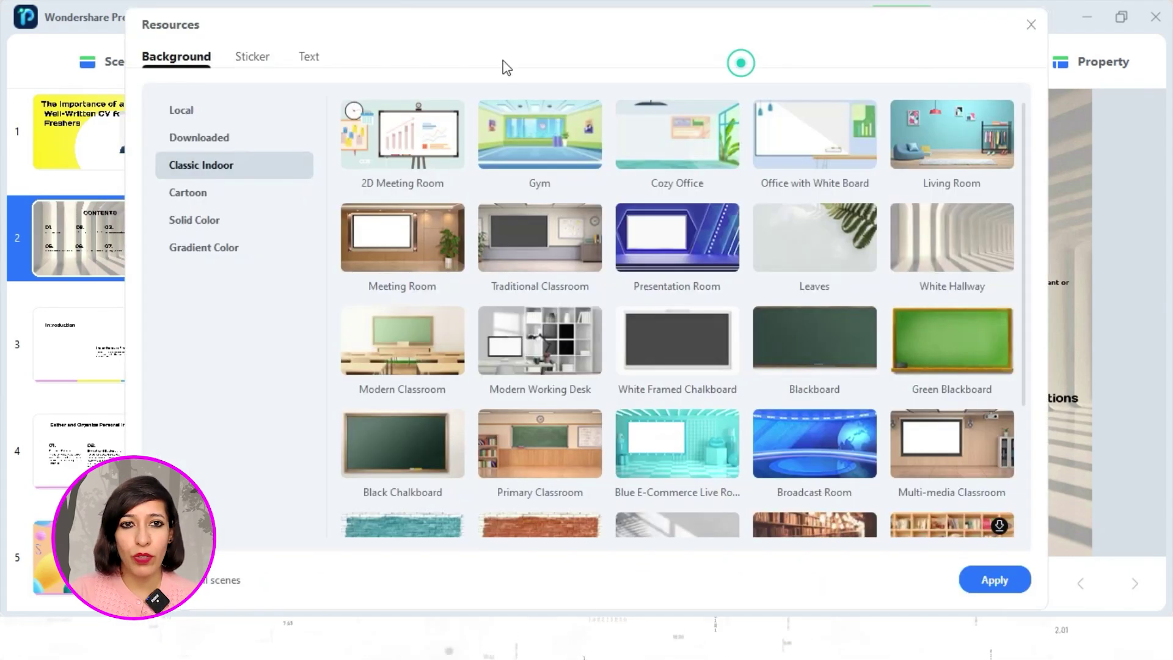
# - Add the Notify bell sticker from the Social Media set to the CONTENTS slide
pyautogui.click(245, 59)
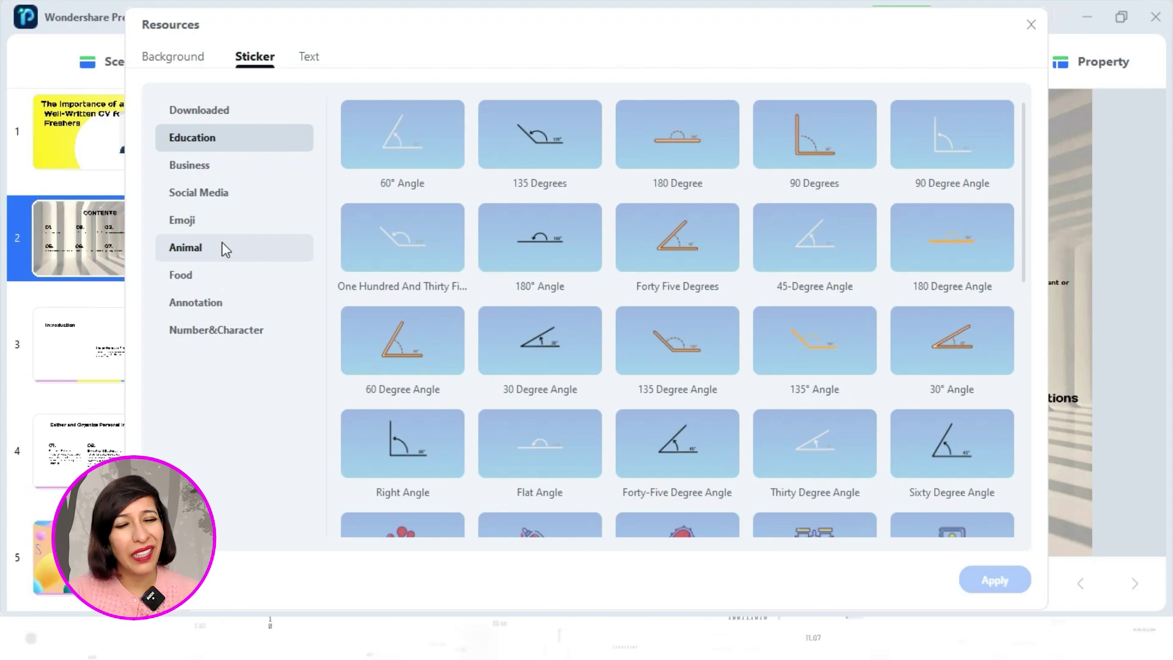
pyautogui.click(200, 197)
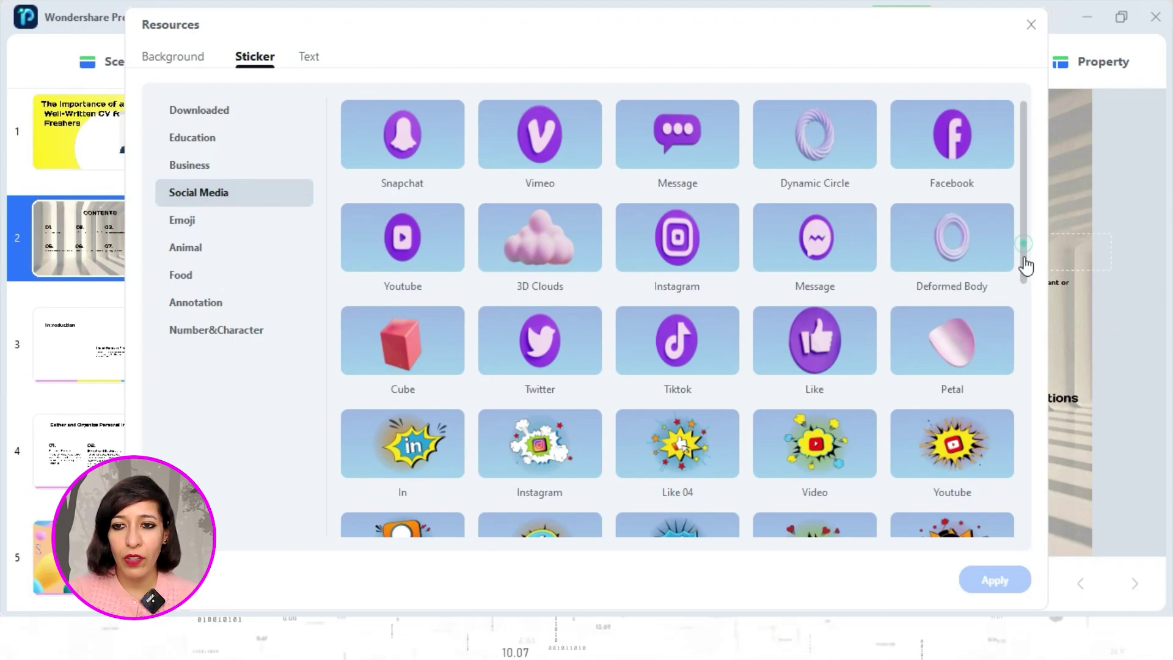
pyautogui.moveTo(1026, 266); pyautogui.dragTo(1021, 371)
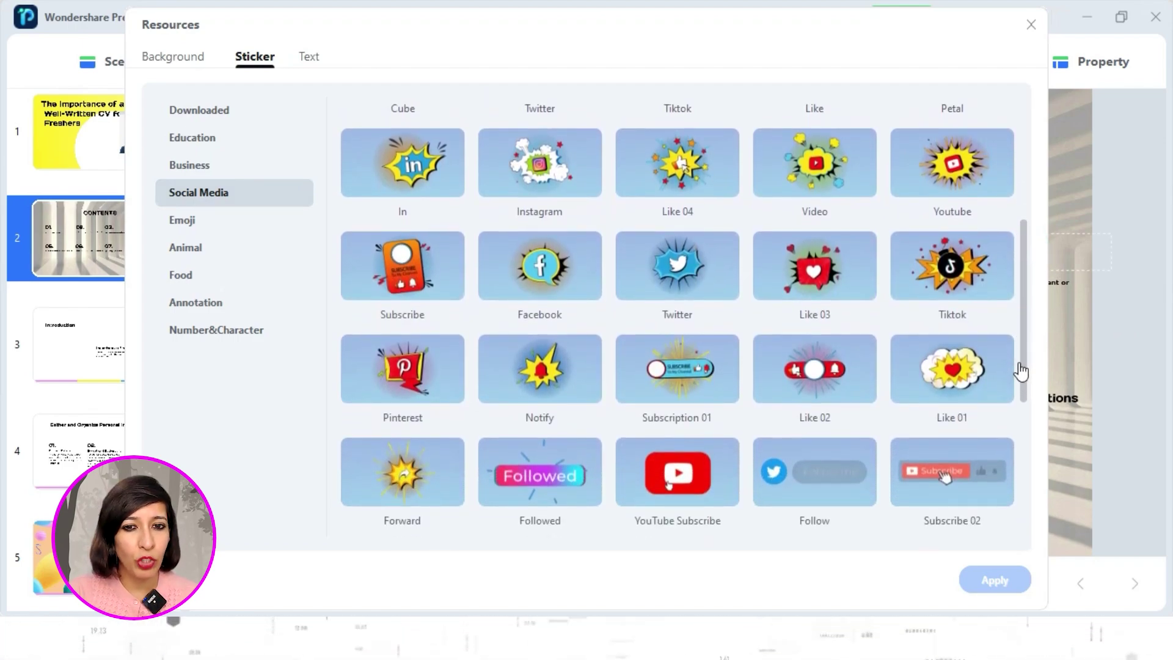
pyautogui.click(541, 374)
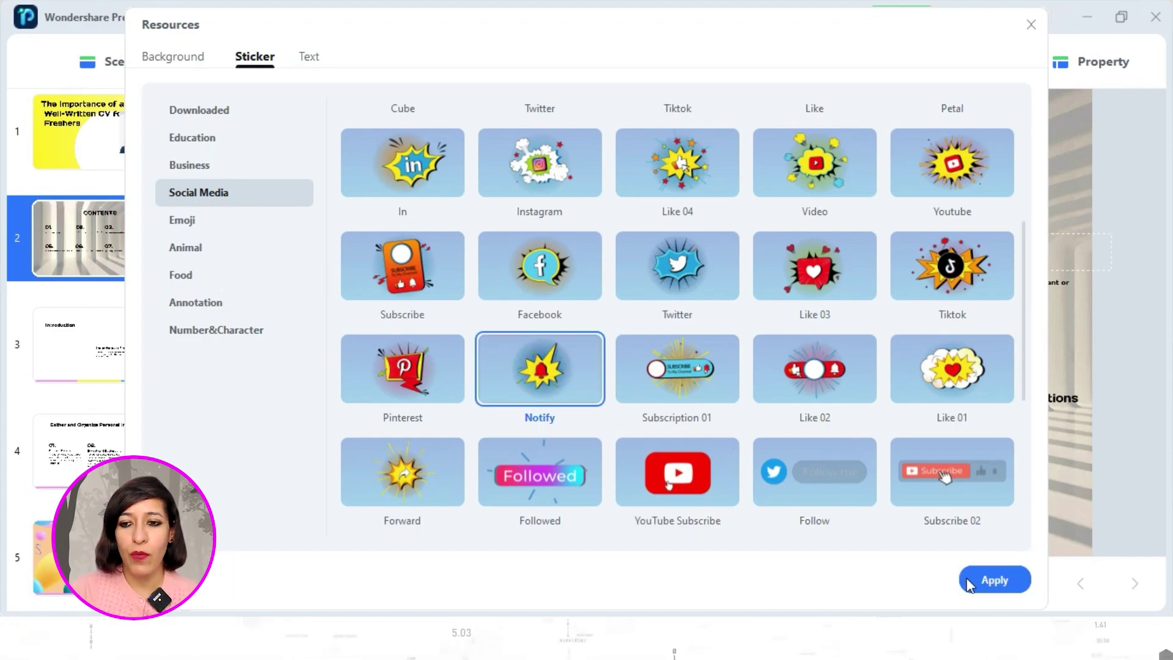
pyautogui.click(989, 580)
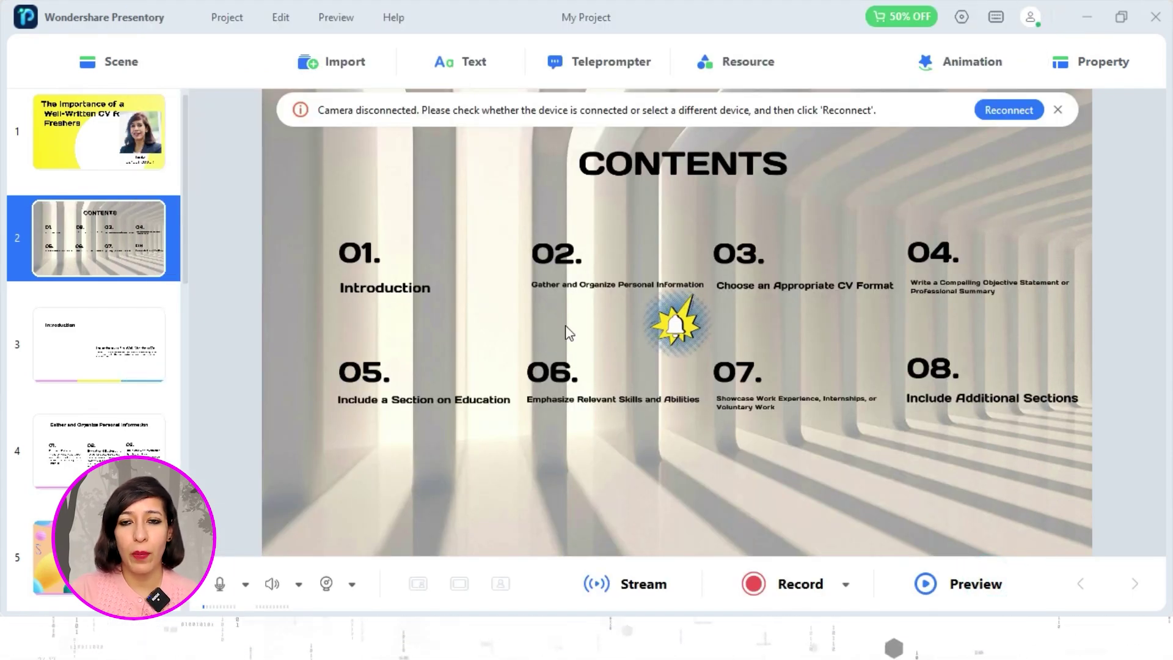
pyautogui.click(1059, 110)
# - Enlarge the Notify sticker to about double size and place it top-left above item 01
pyautogui.click(677, 326)
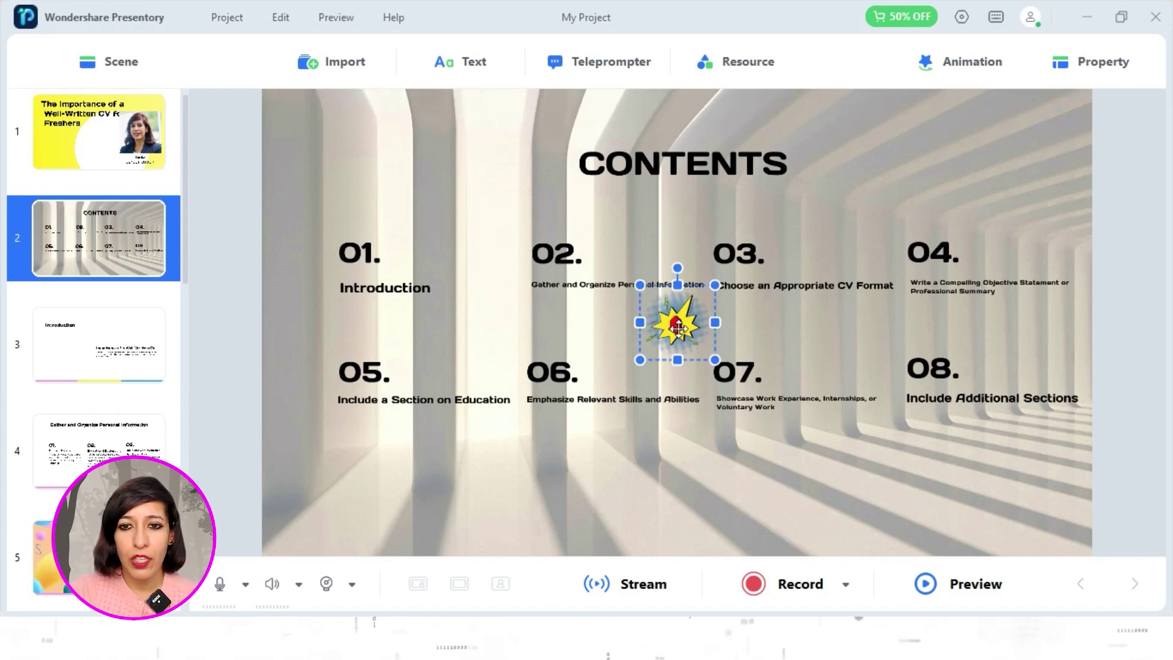
pyautogui.moveTo(721, 369); pyautogui.dragTo(792, 437)
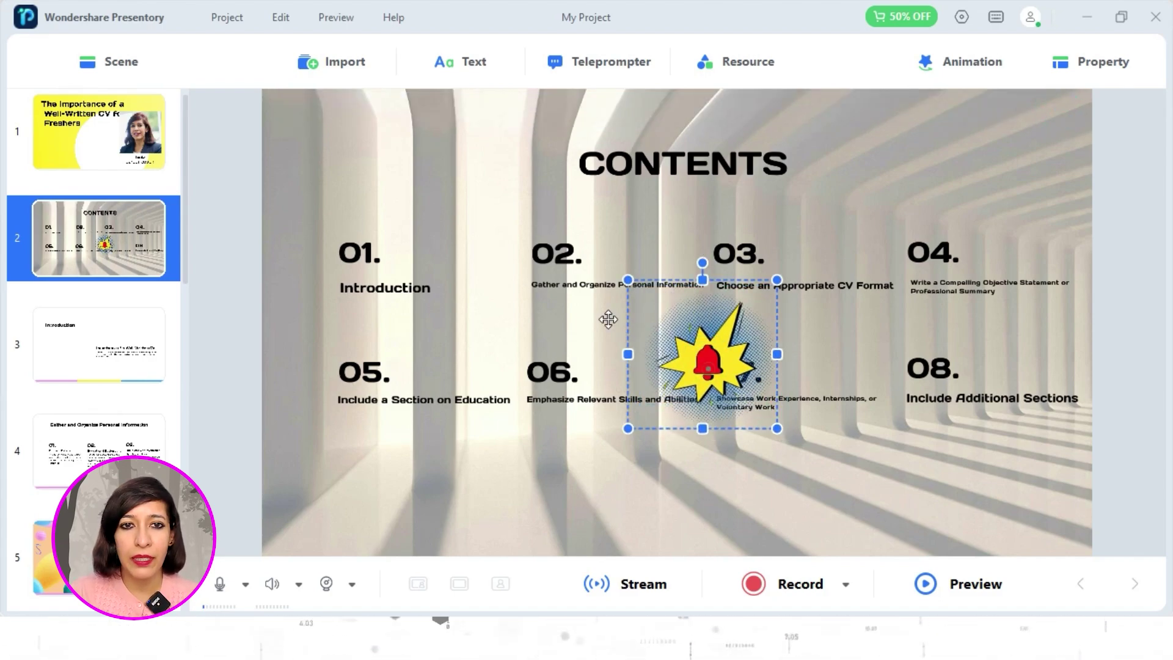
pyautogui.moveTo(709, 369); pyautogui.dragTo(363, 176)
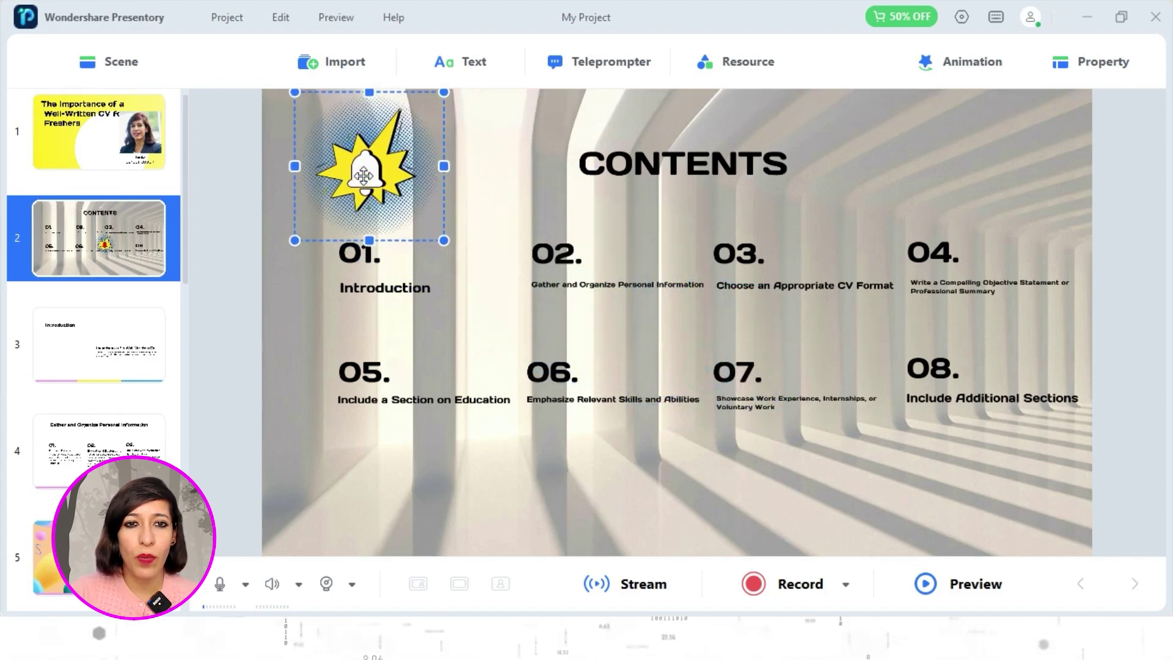
pyautogui.click(487, 460)
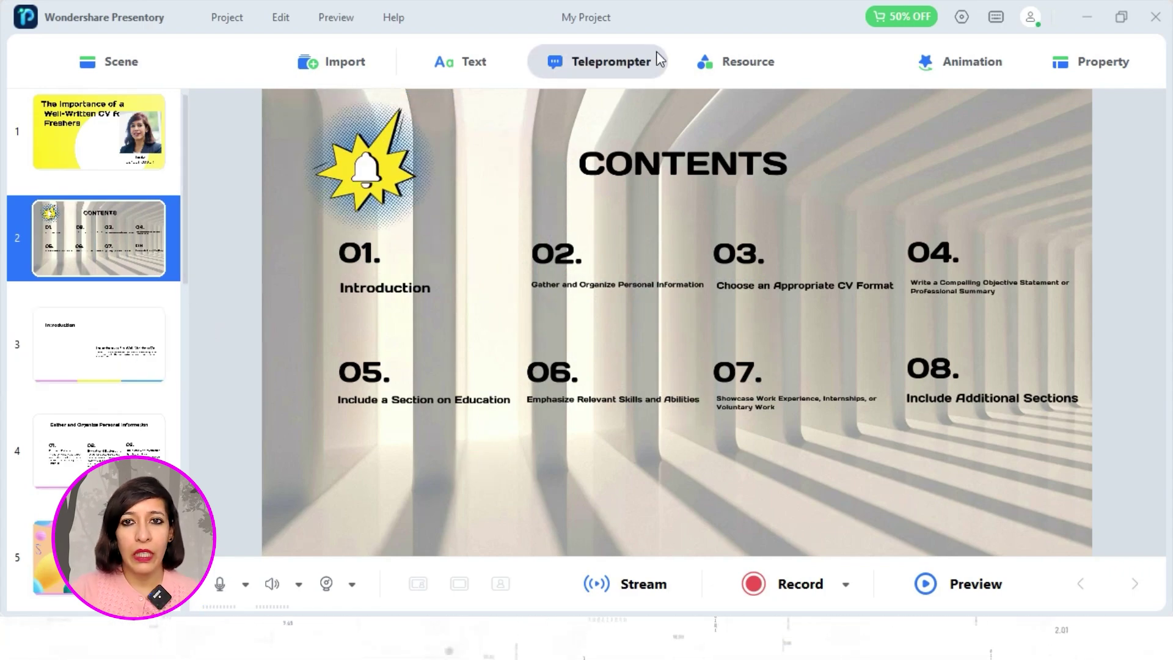
# - Add the orange-red Warm trending text style from the Text resources to the contents slide
pyautogui.click(755, 69)
pyautogui.click(312, 59)
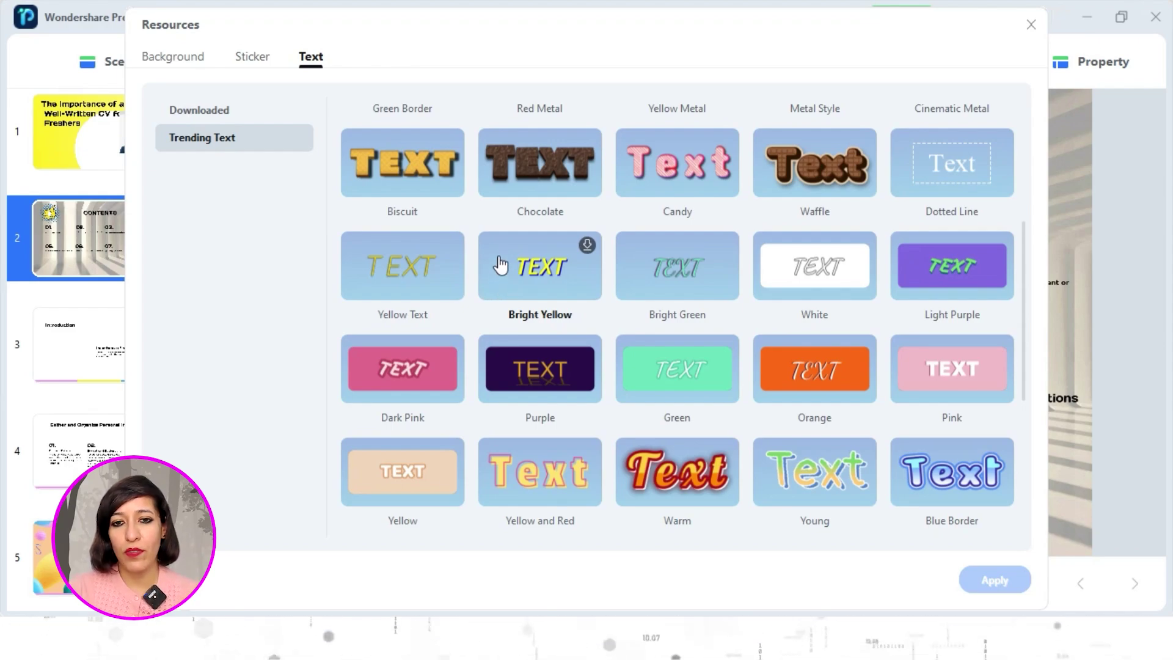
pyautogui.scroll(-5, 810, 267)
pyautogui.scroll(-3, 811, 314)
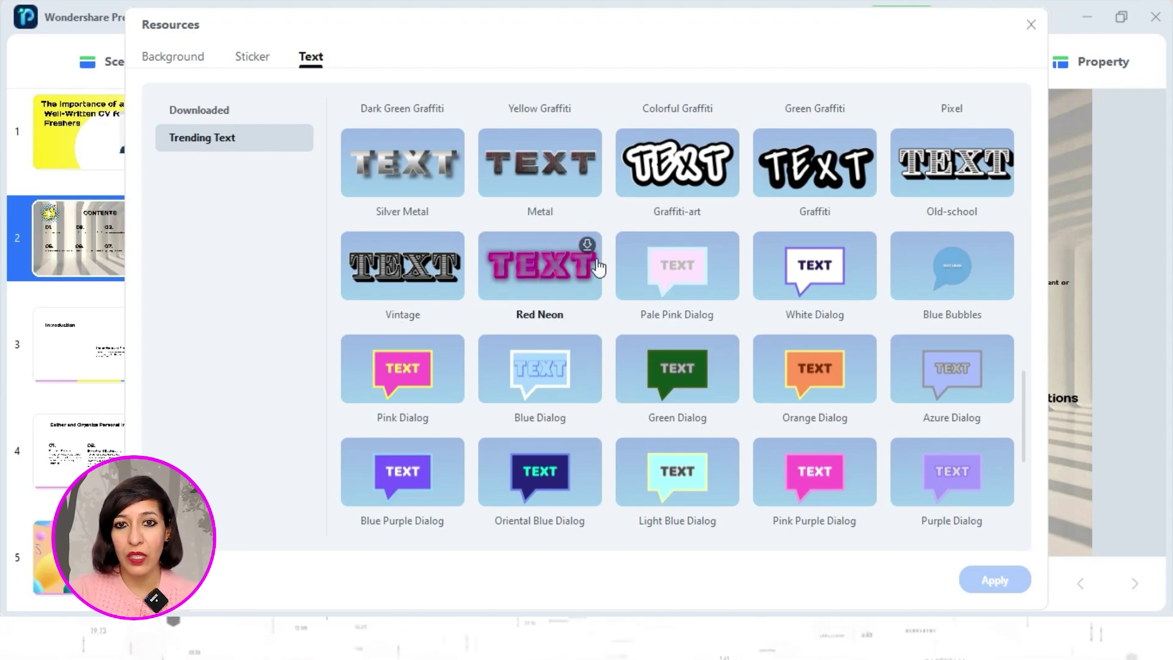
pyautogui.scroll(3, 579, 312)
pyautogui.scroll(3, 578, 312)
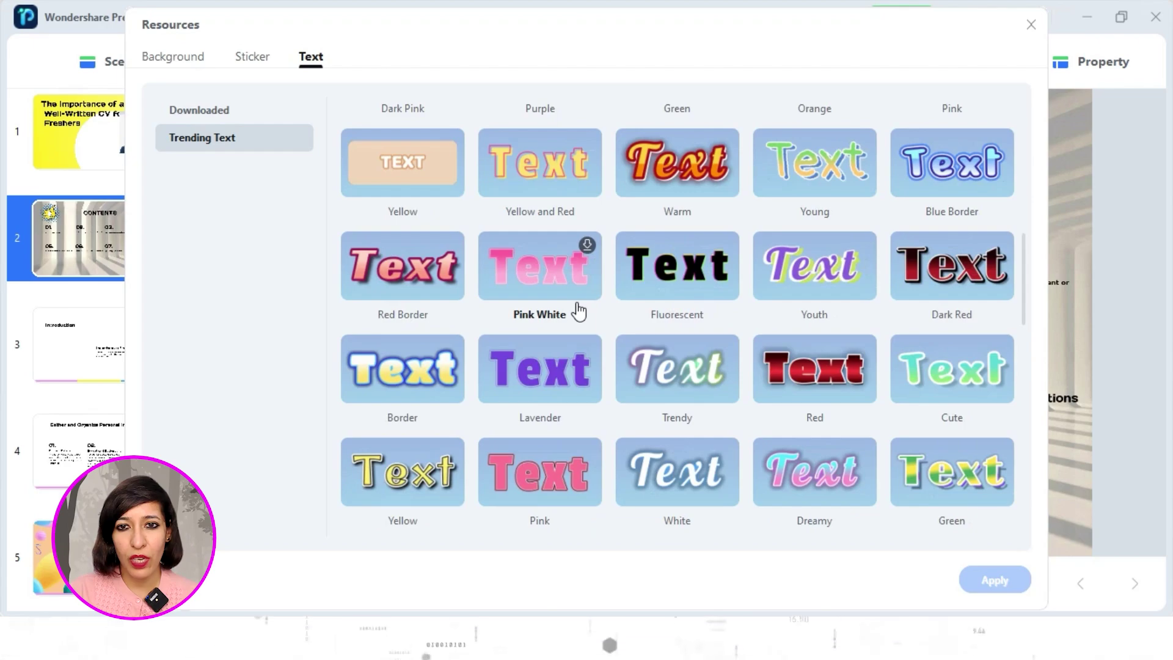
pyautogui.click(677, 166)
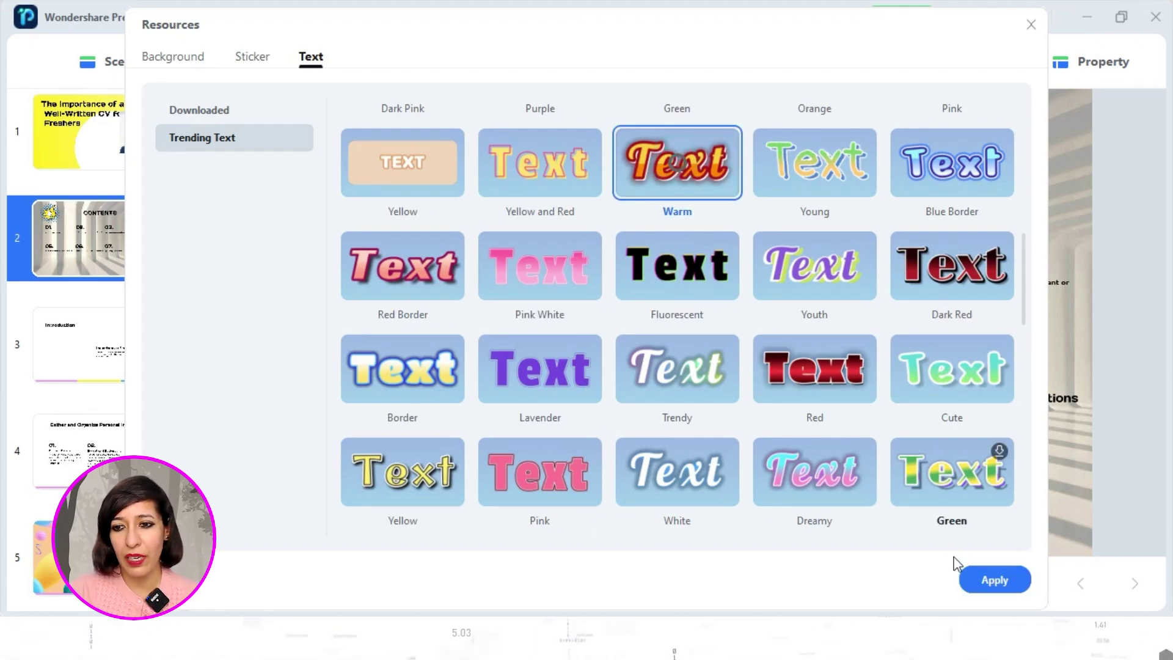
pyautogui.click(988, 581)
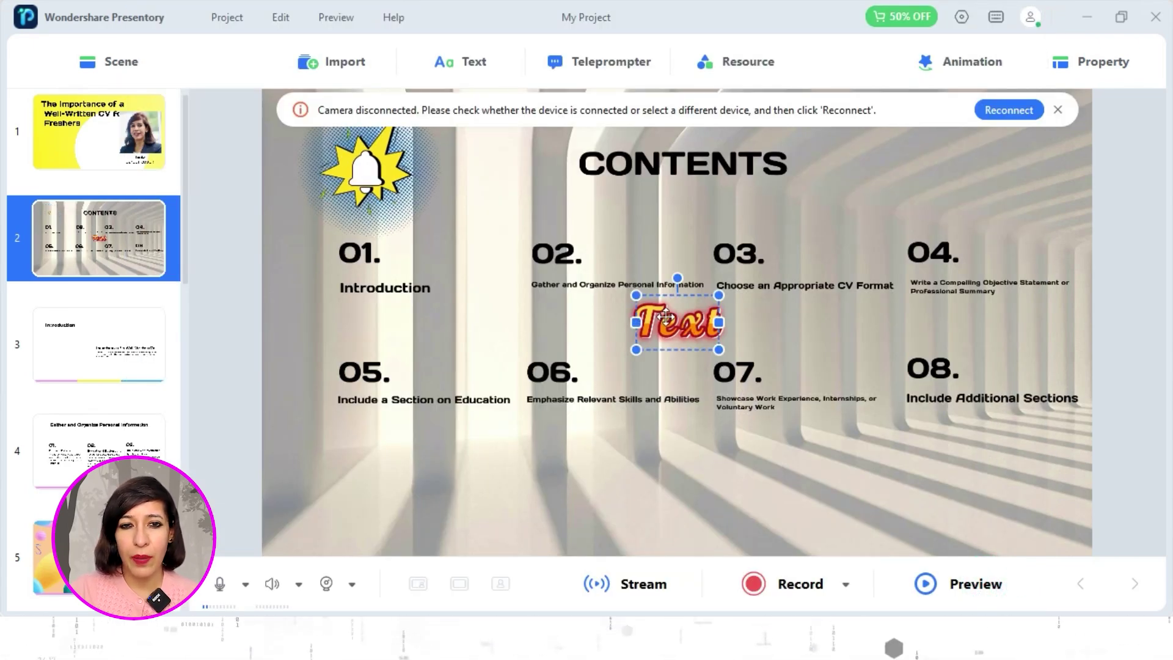
# - Place the Warm text under 01., change it to 'Introduction' and shrink it to size 42
pyautogui.moveTo(683, 317); pyautogui.dragTo(388, 309)
pyautogui.click(276, 291)
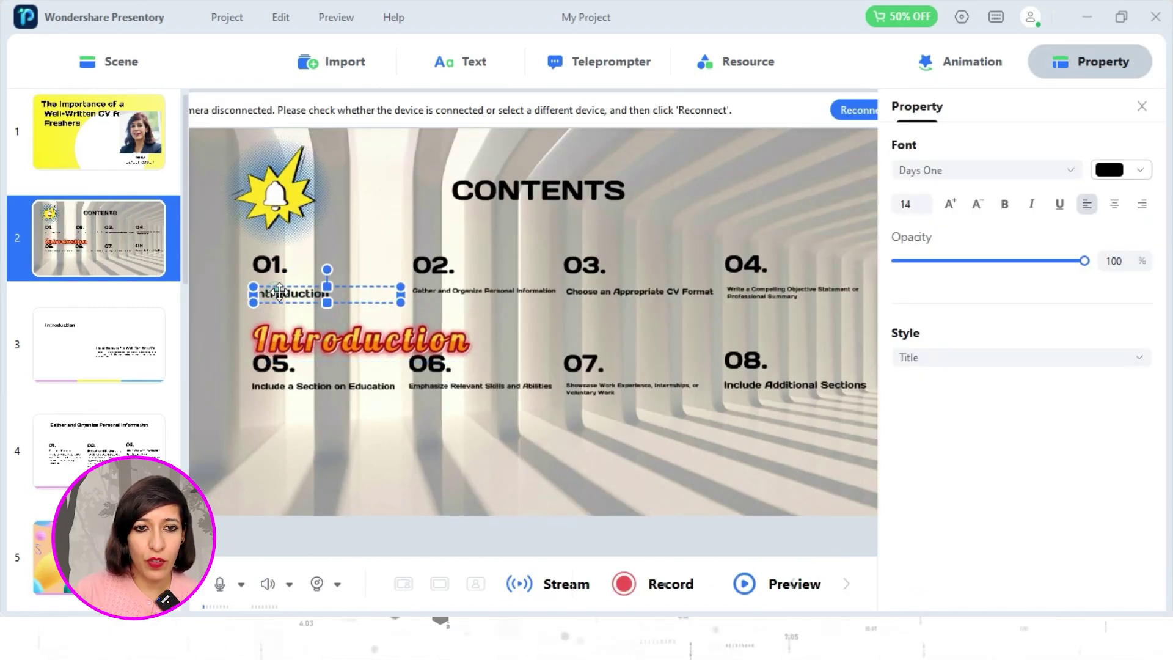
pyautogui.click(280, 292)
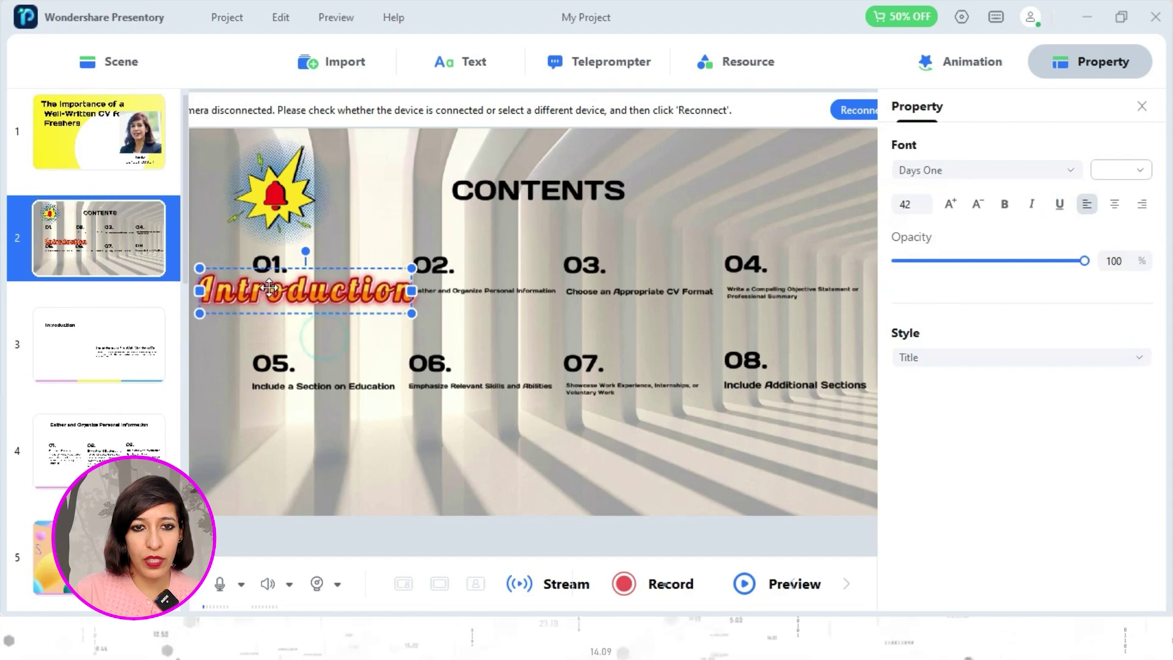
pyautogui.click(512, 352)
pyautogui.click(391, 299)
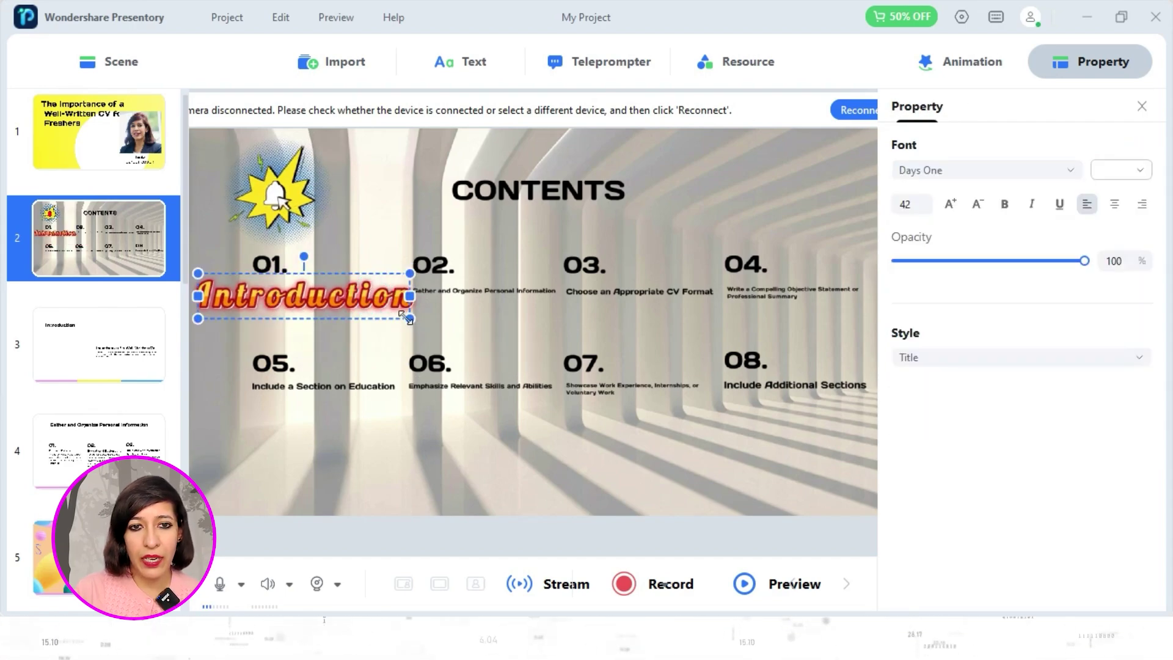
pyautogui.moveTo(410, 318); pyautogui.dragTo(357, 310)
pyautogui.click(313, 330)
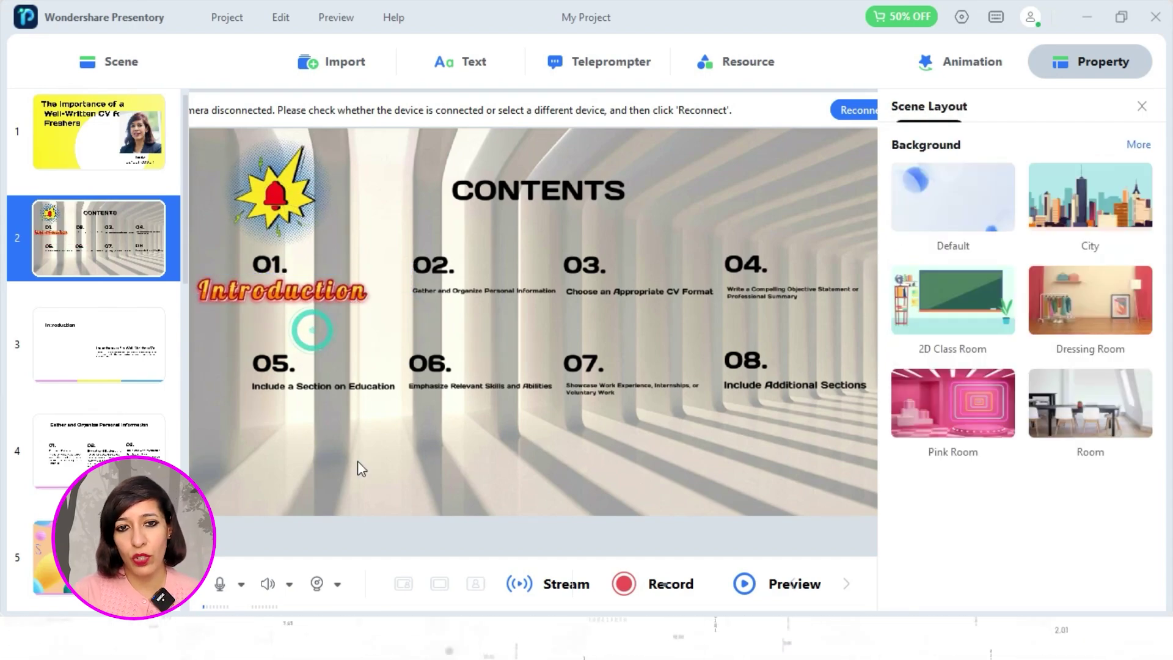
pyautogui.click(1142, 107)
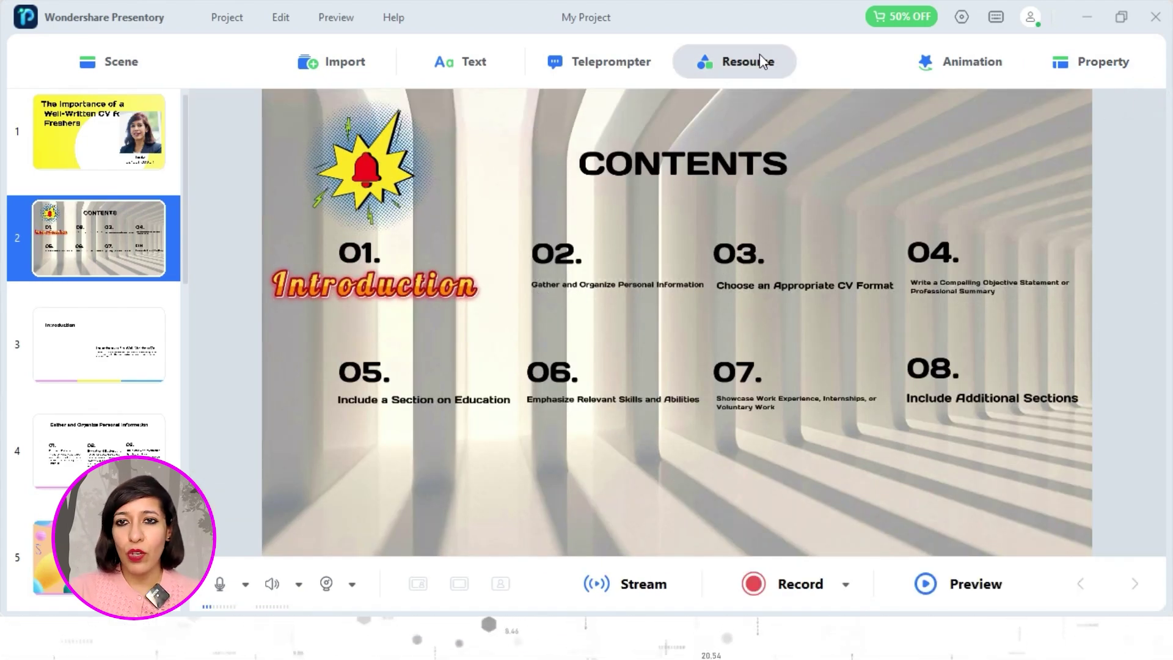
# - Give numbers 01. through 08. Appear entrance animations, ordered 1 to 8
pyautogui.click(963, 69)
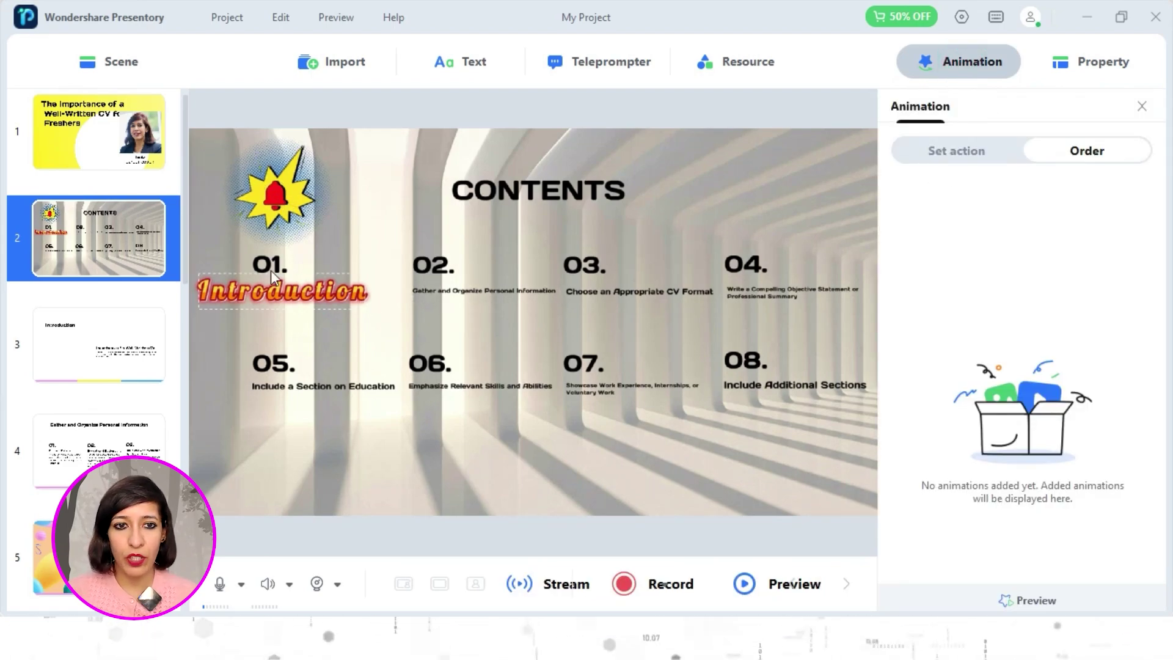
pyautogui.click(264, 264)
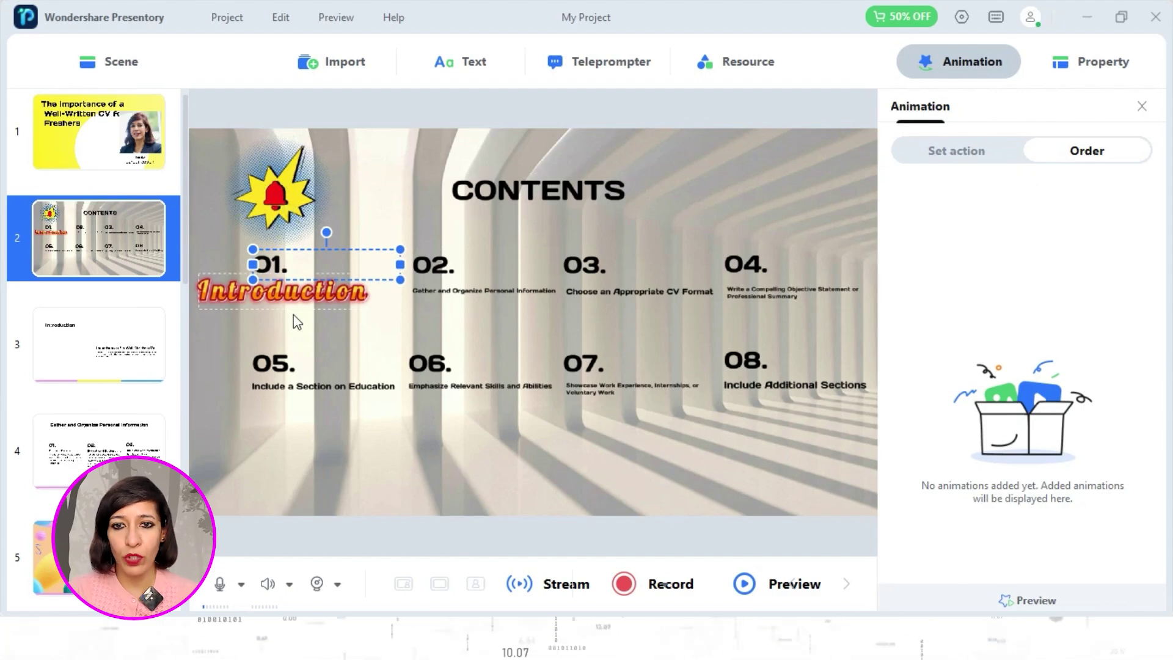
pyautogui.click(975, 147)
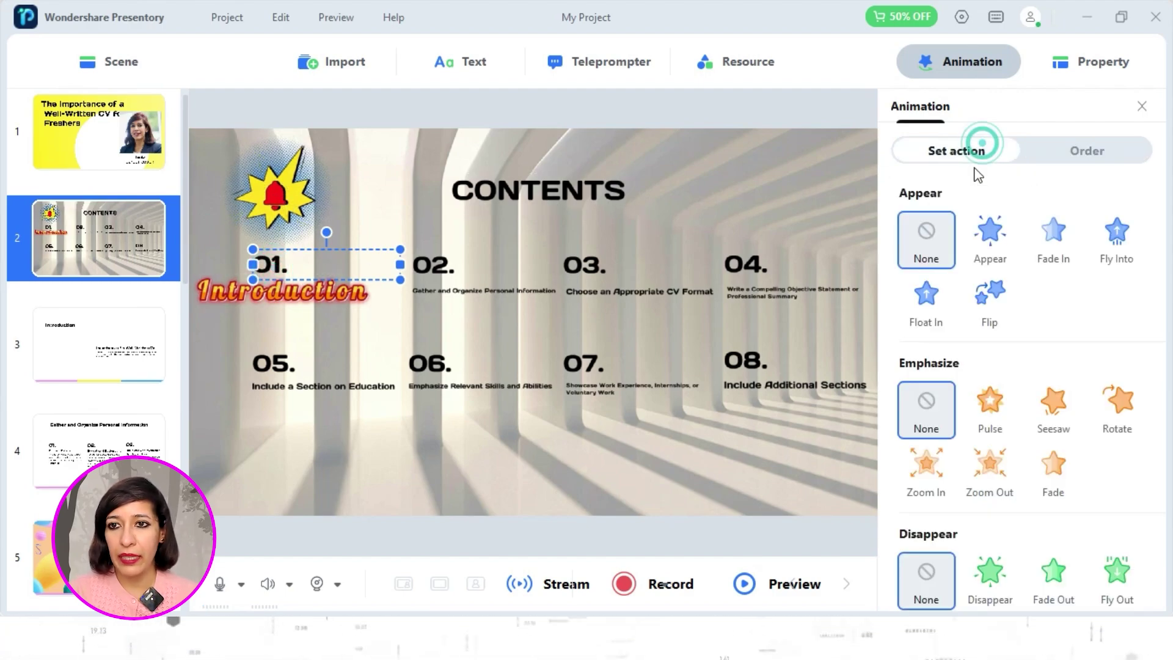
pyautogui.click(998, 241)
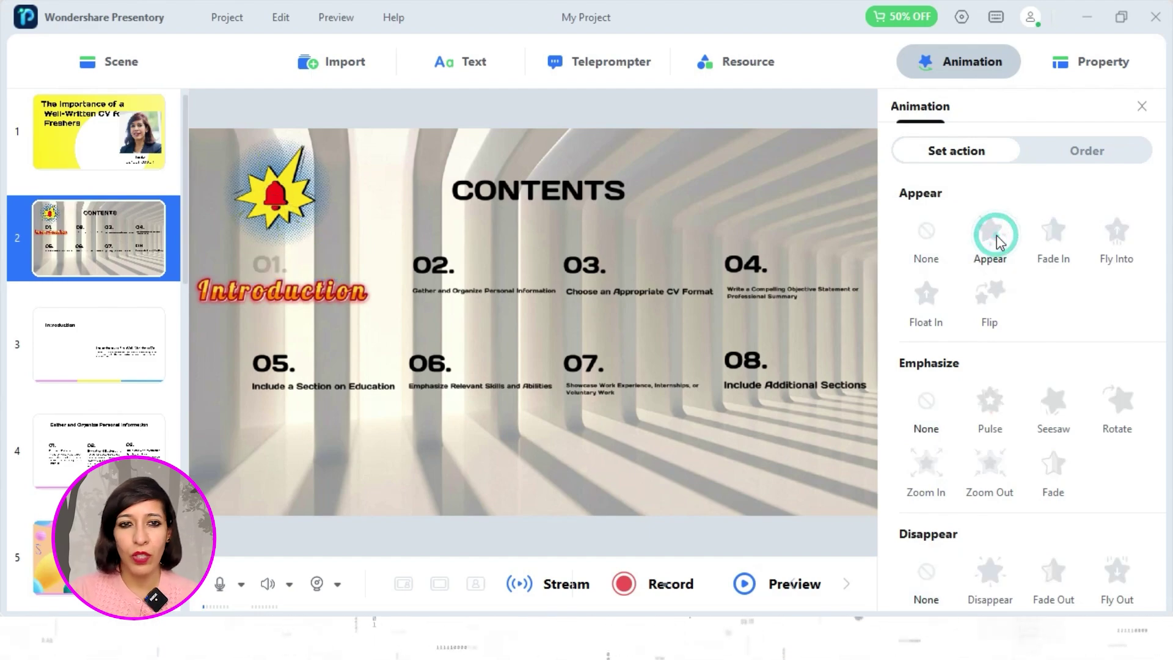
pyautogui.click(453, 264)
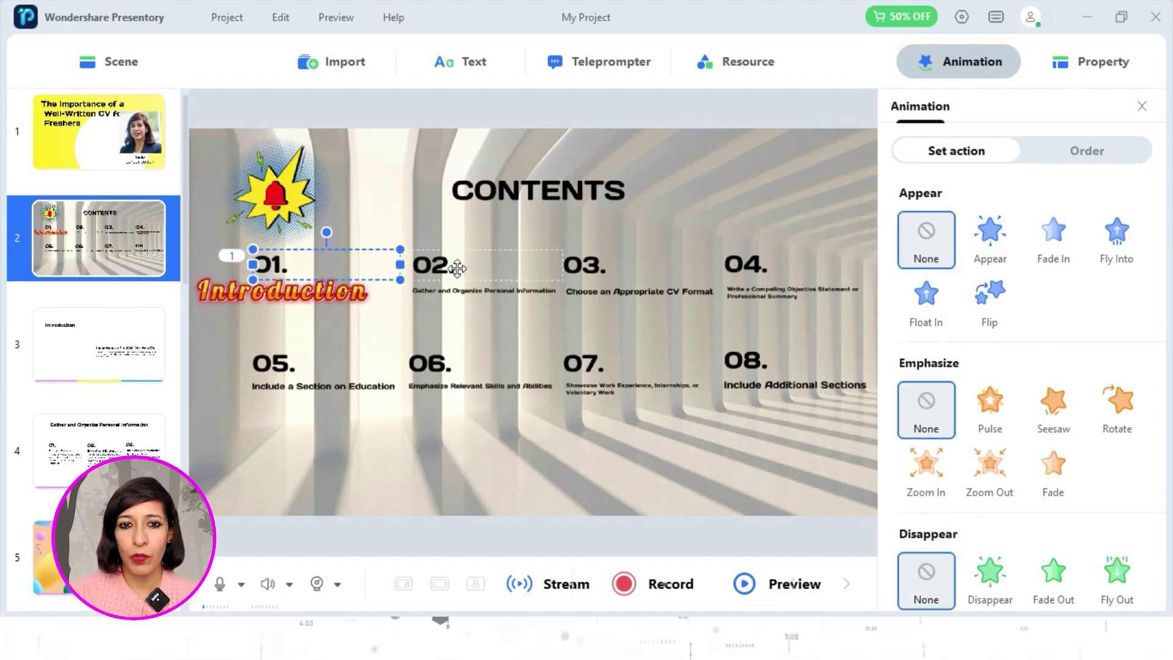
pyautogui.click(995, 227)
pyautogui.click(601, 275)
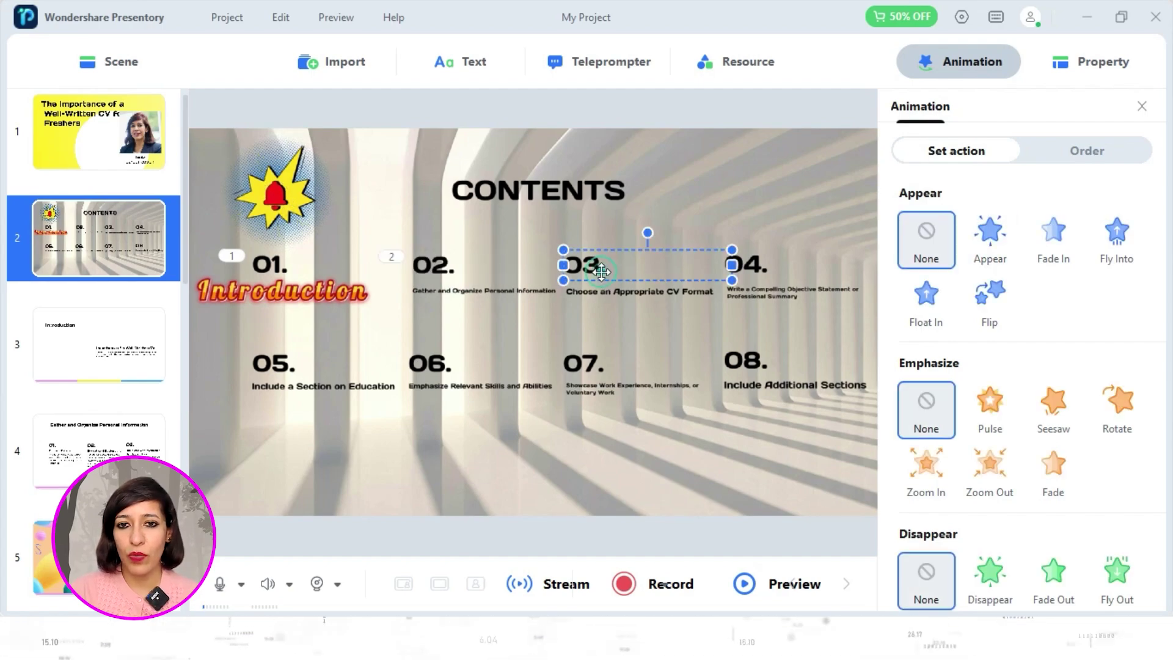
pyautogui.click(991, 235)
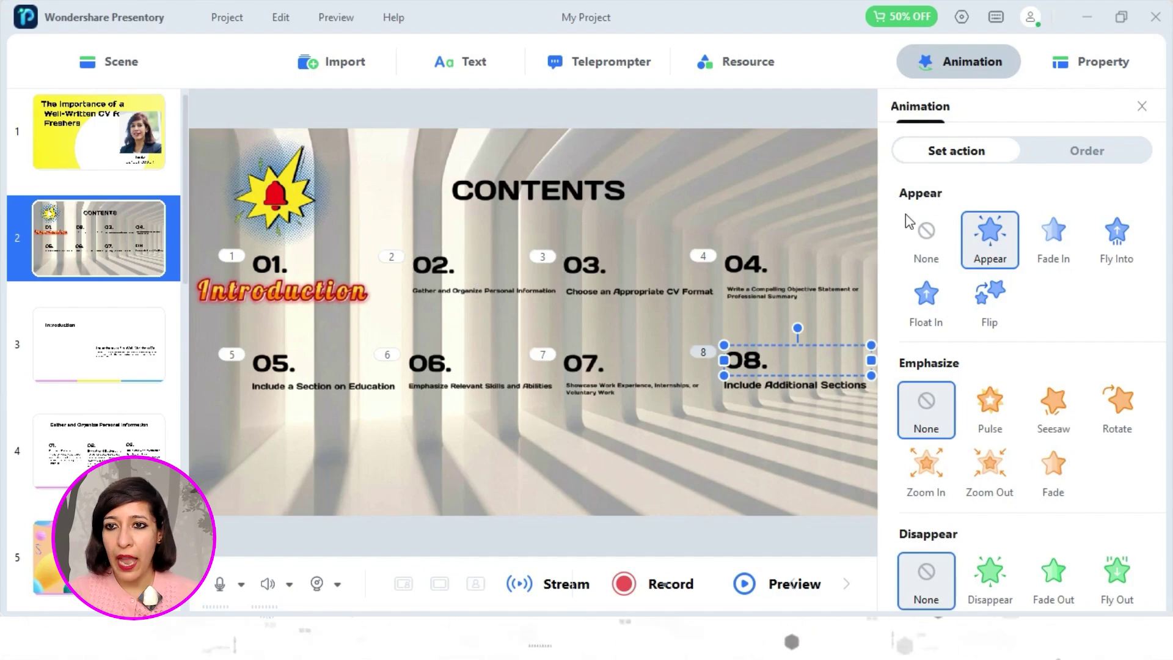
pyautogui.click(1098, 154)
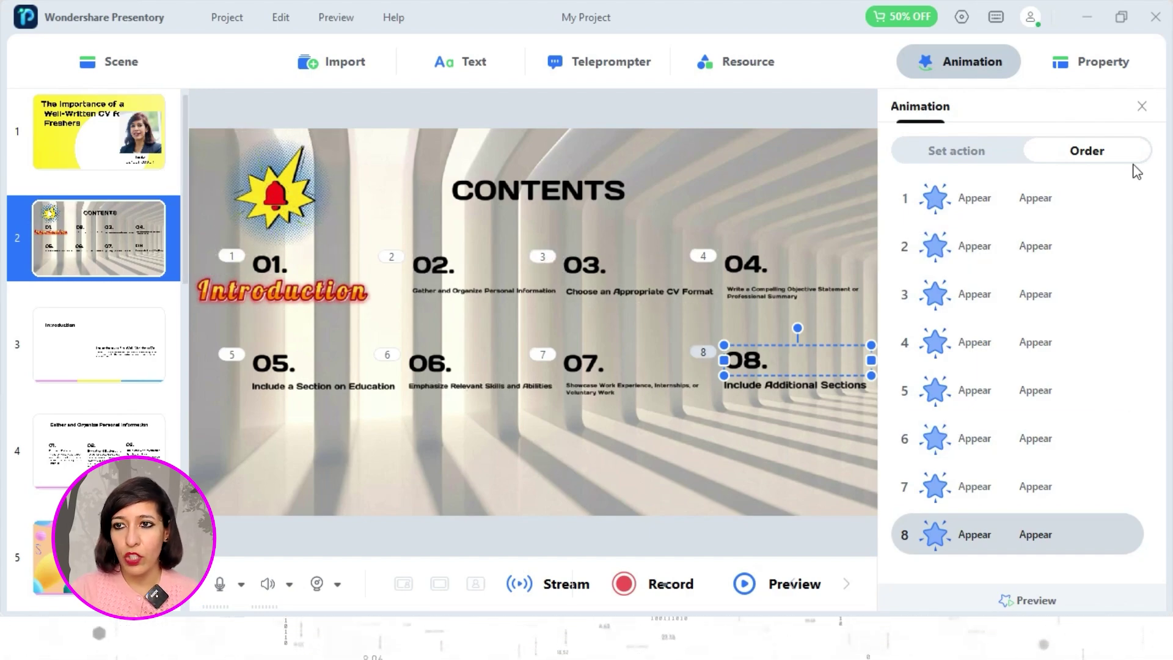
# - Preview the contents slide, revealing numbers 01. to 08. one by one, then return to editing
pyautogui.click(1143, 107)
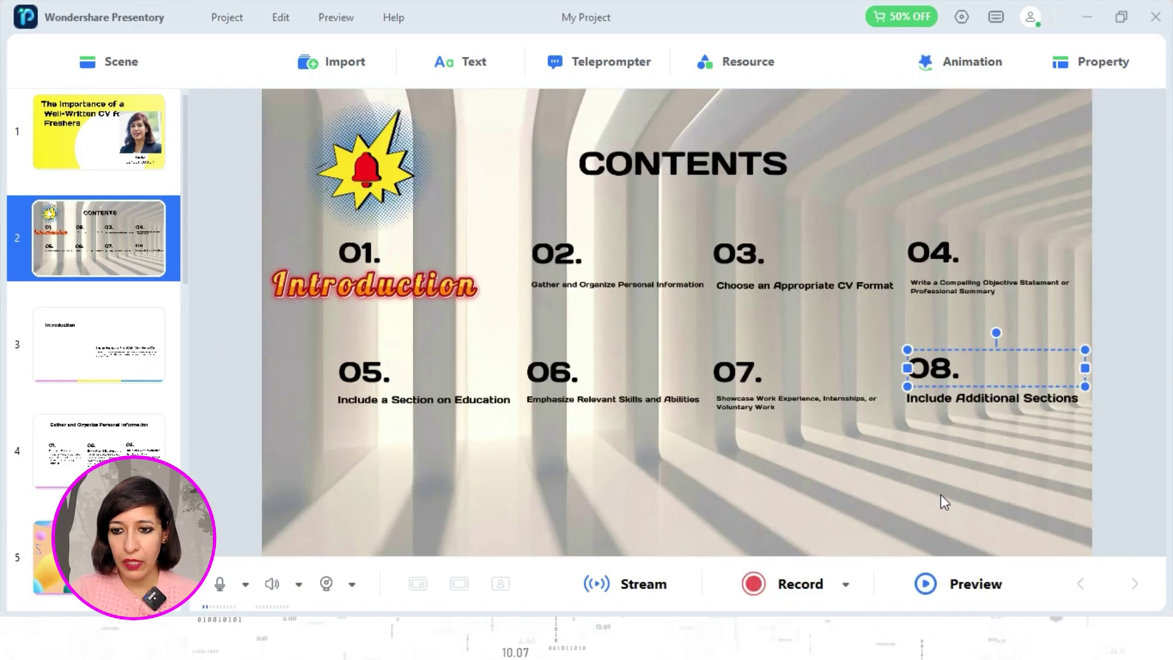
pyautogui.click(905, 504)
pyautogui.click(928, 586)
pyautogui.click(1135, 583)
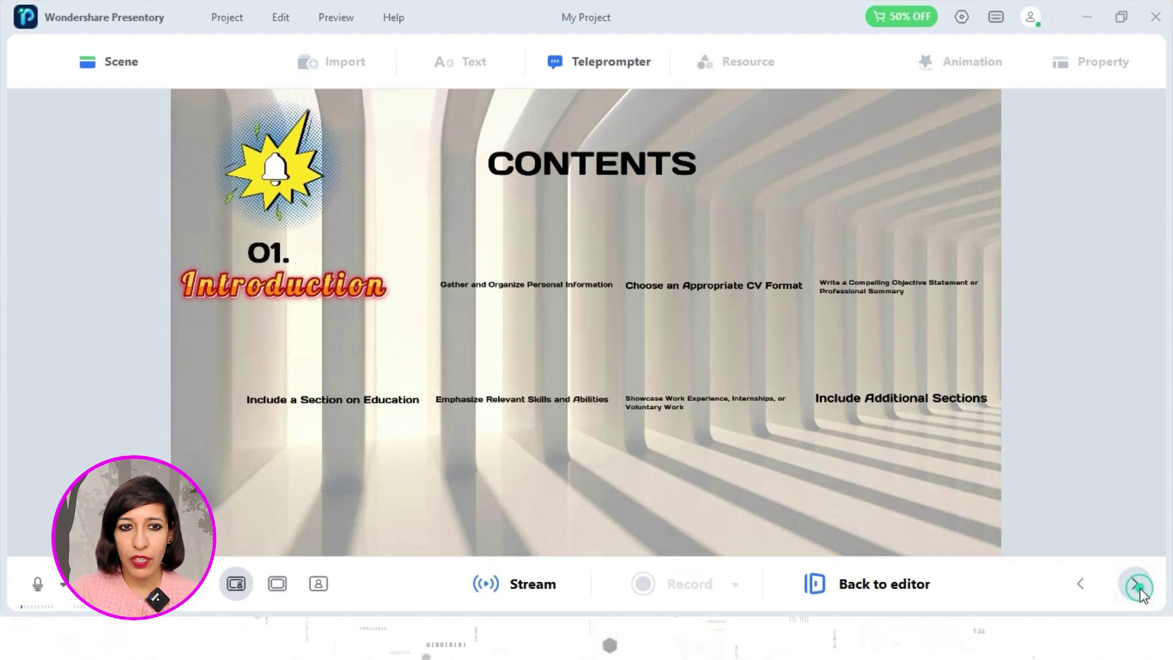
pyautogui.click(1135, 583)
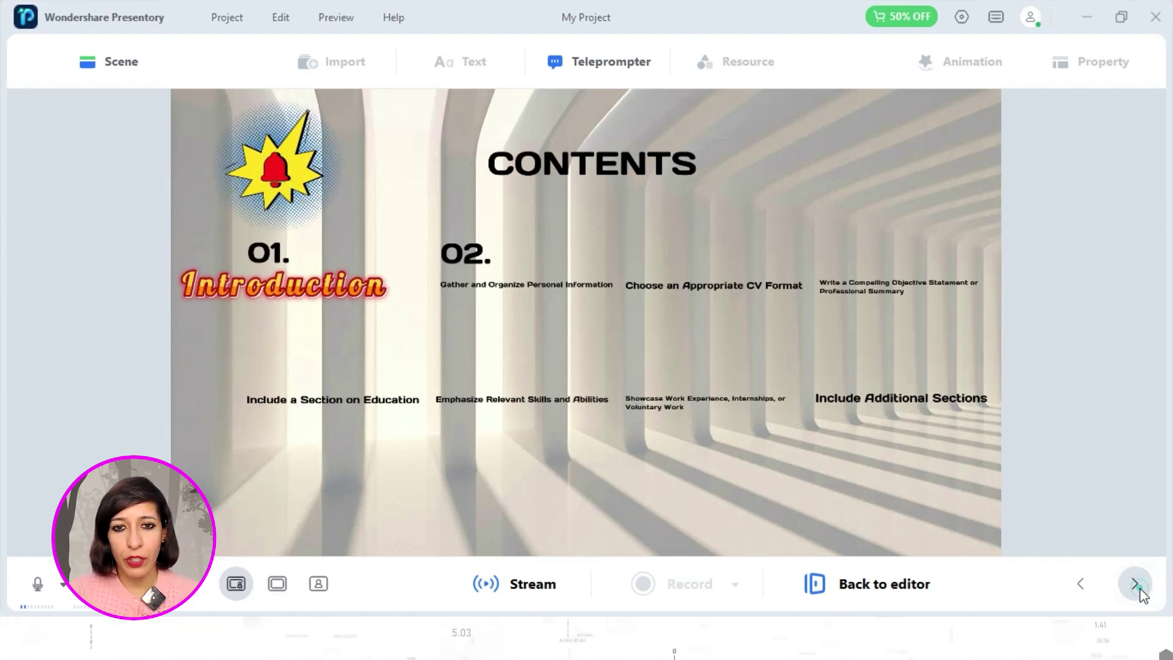
pyautogui.click(1134, 583)
pyautogui.click(1139, 588)
pyautogui.click(1139, 588)
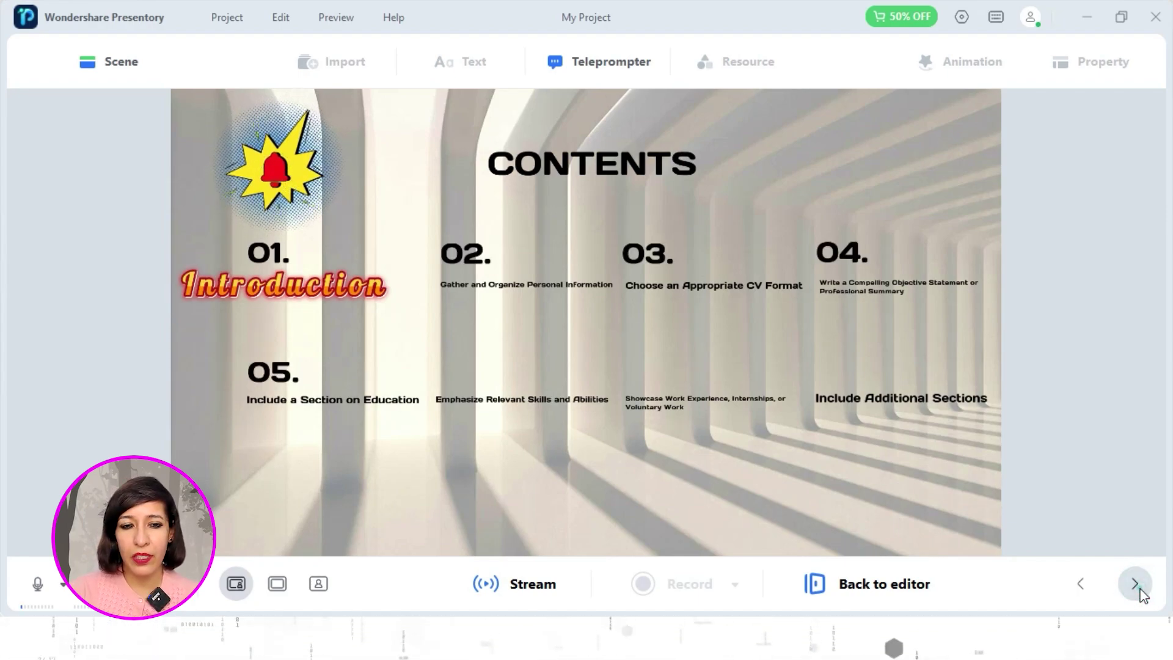
pyautogui.click(1139, 588)
pyautogui.click(1138, 587)
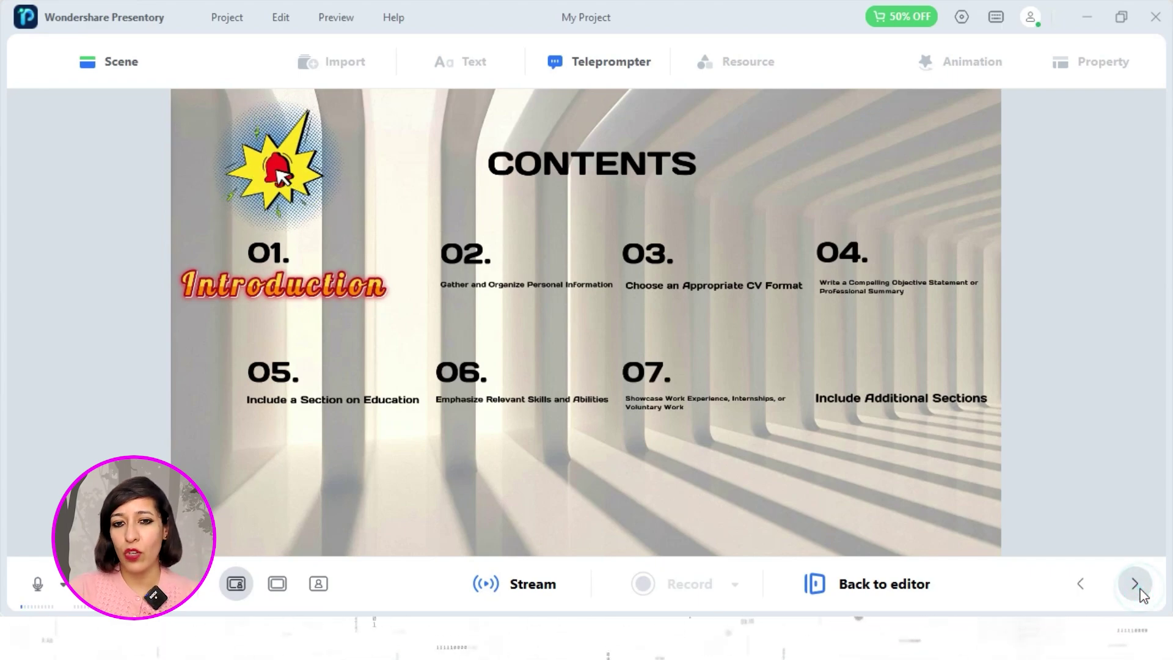
pyautogui.click(1139, 588)
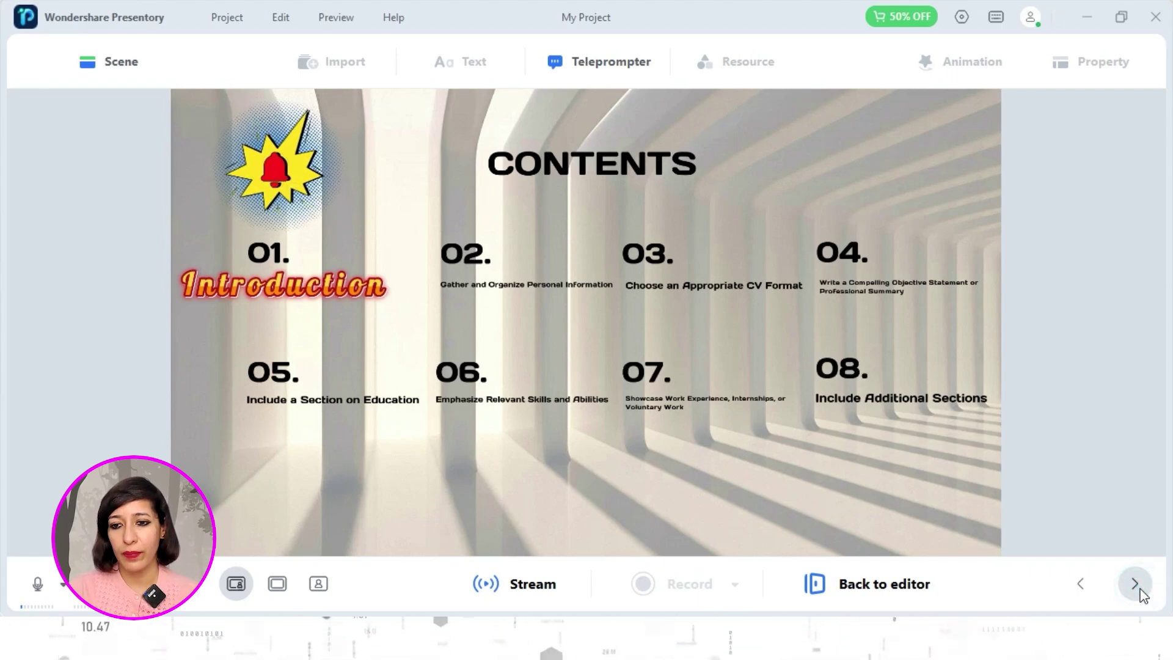
pyautogui.click(903, 595)
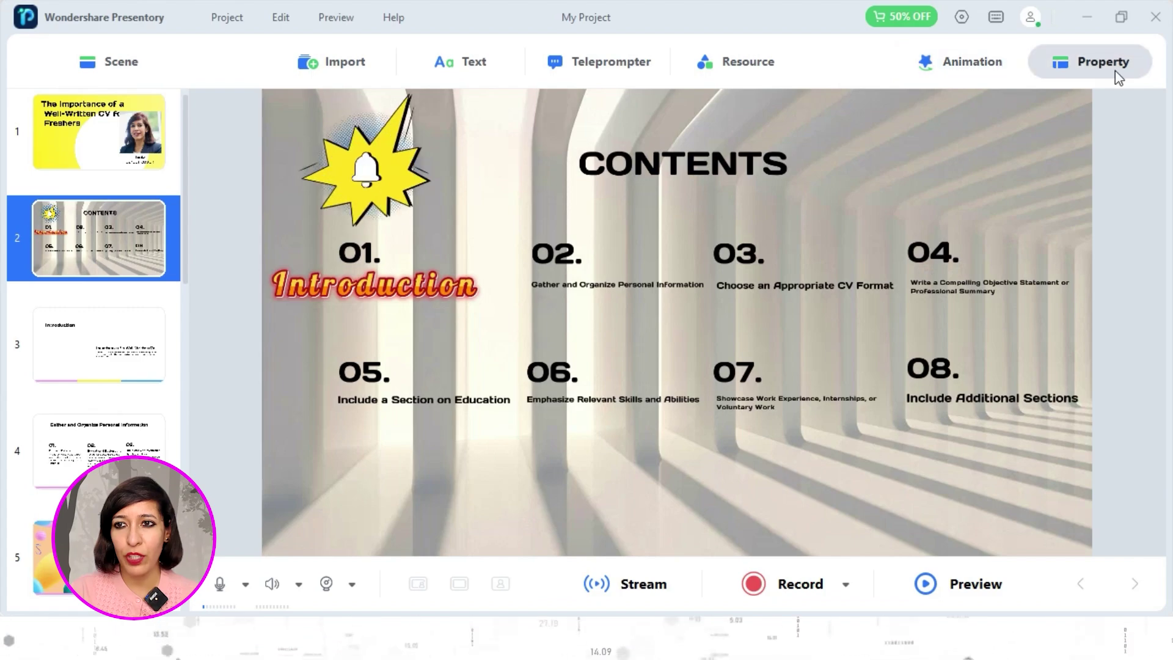
# - Close the Scene Layout background choices via the Property button
pyautogui.click(1105, 63)
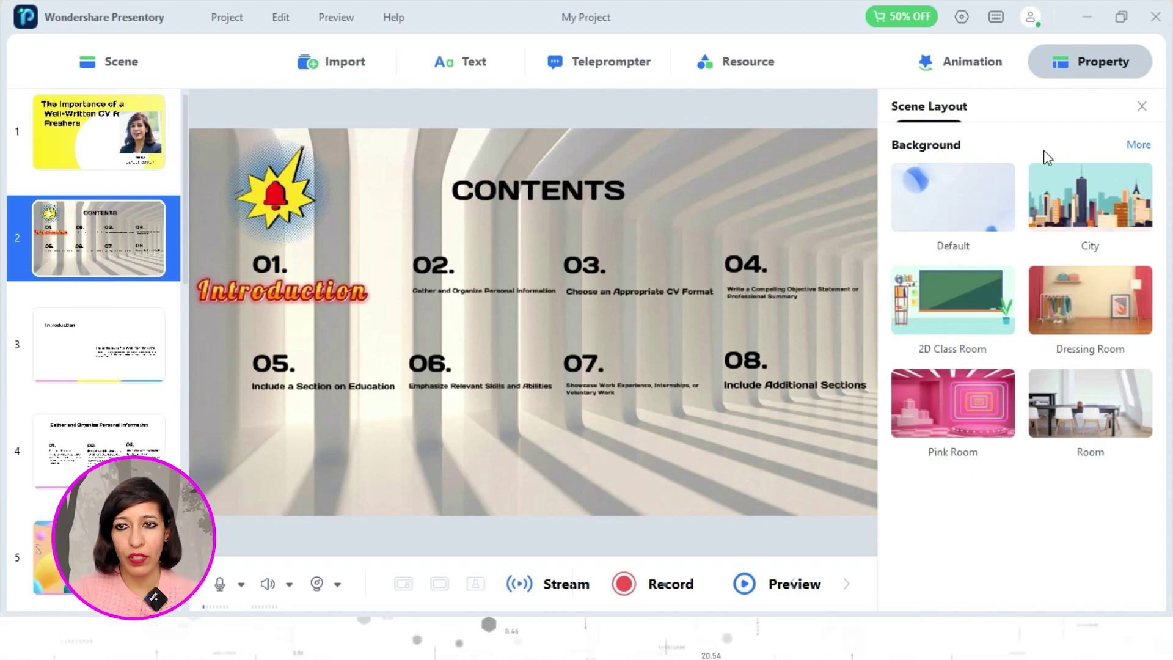
pyautogui.click(327, 452)
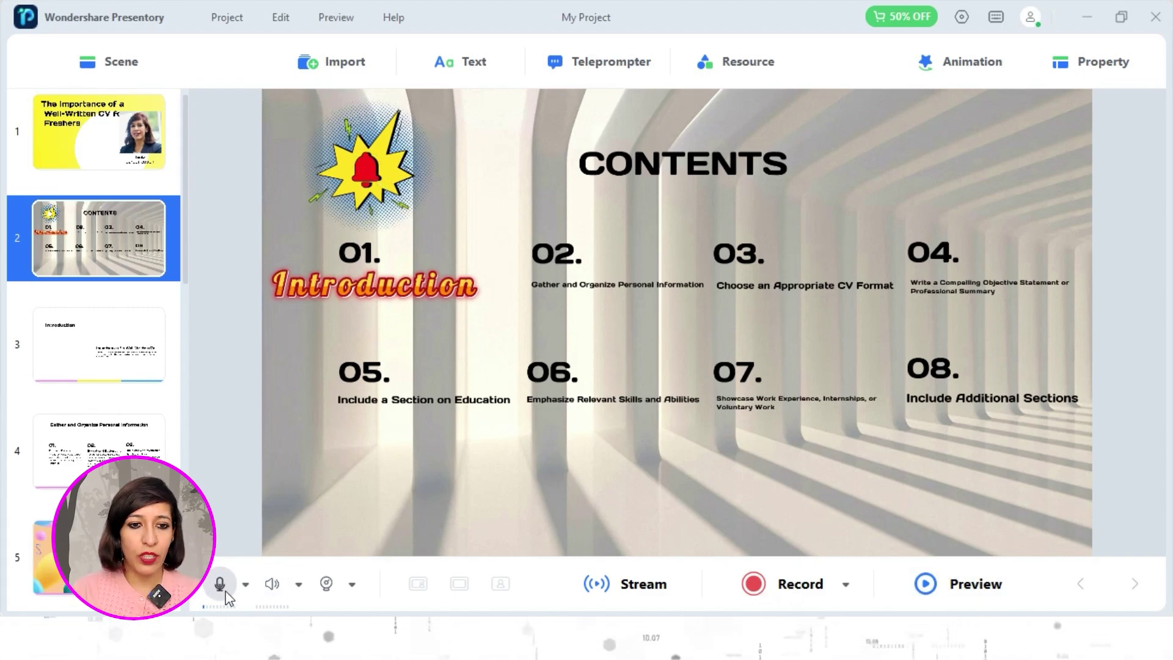
# - Embed the webcam as a smaller circle at the title slide's lower left and nudge the title up
pyautogui.click(328, 588)
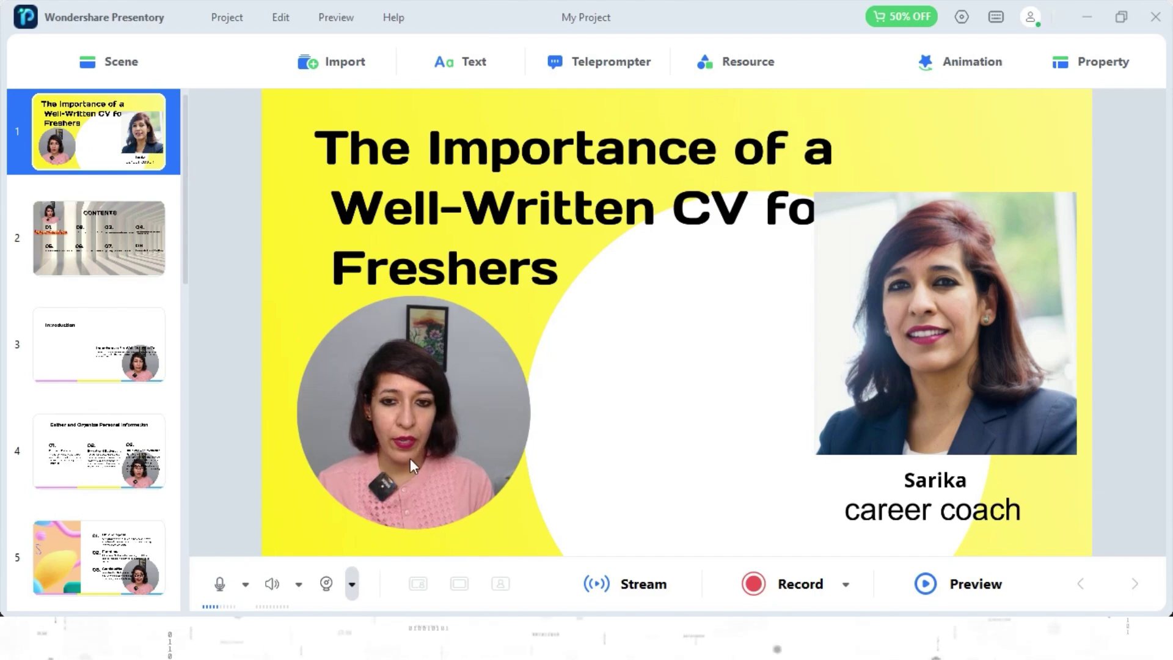
pyautogui.moveTo(444, 394); pyautogui.dragTo(416, 414)
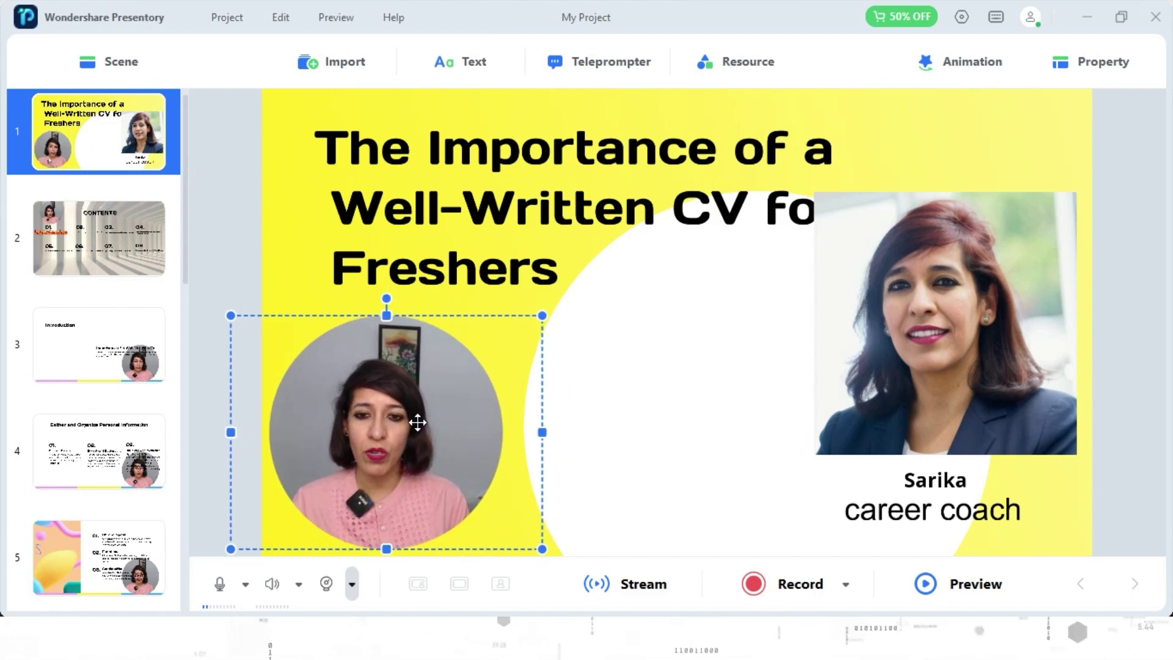
pyautogui.moveTo(542, 550); pyautogui.dragTo(491, 510)
pyautogui.moveTo(402, 456); pyautogui.dragTo(410, 501)
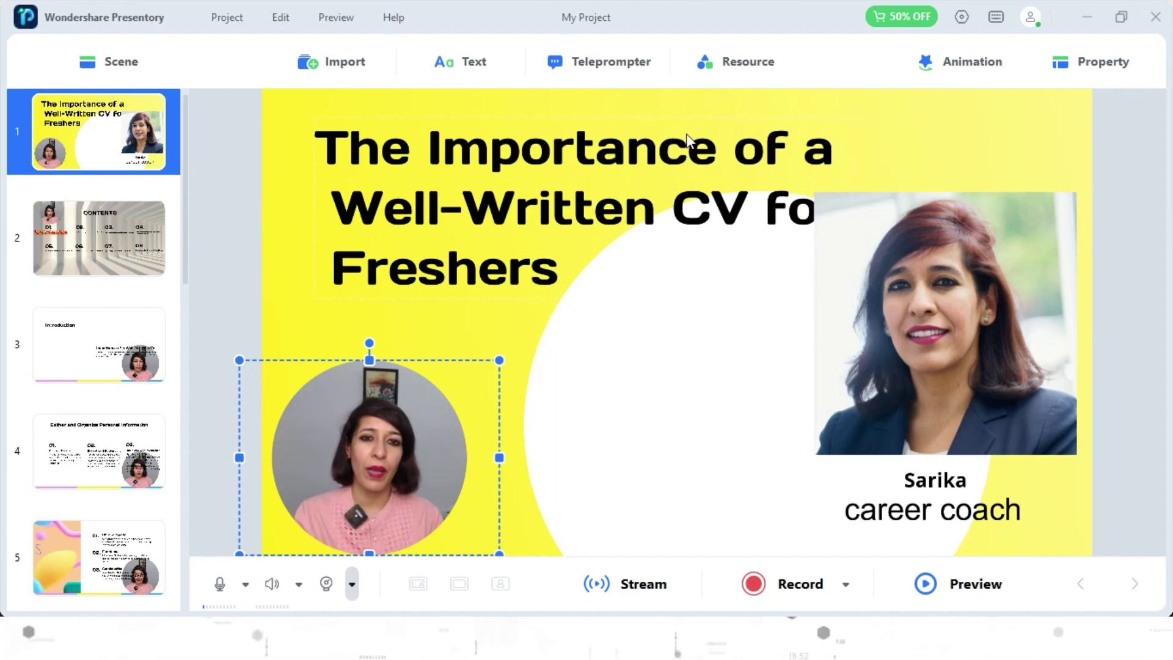
pyautogui.moveTo(645, 173)
pyautogui.mouseDown()
pyautogui.moveTo(715, 173)
pyautogui.moveTo(642, 165)
pyautogui.mouseUp()
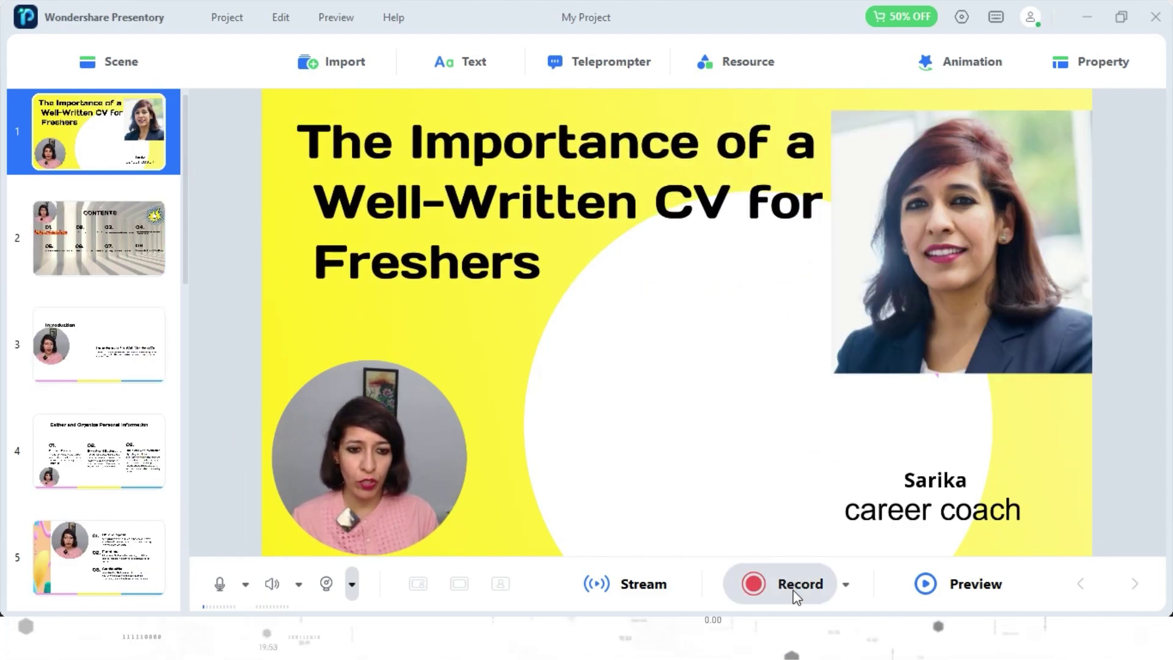
# - Start recording the slideshow, then bring the Free-CV-template Word document forward
pyautogui.click(756, 586)
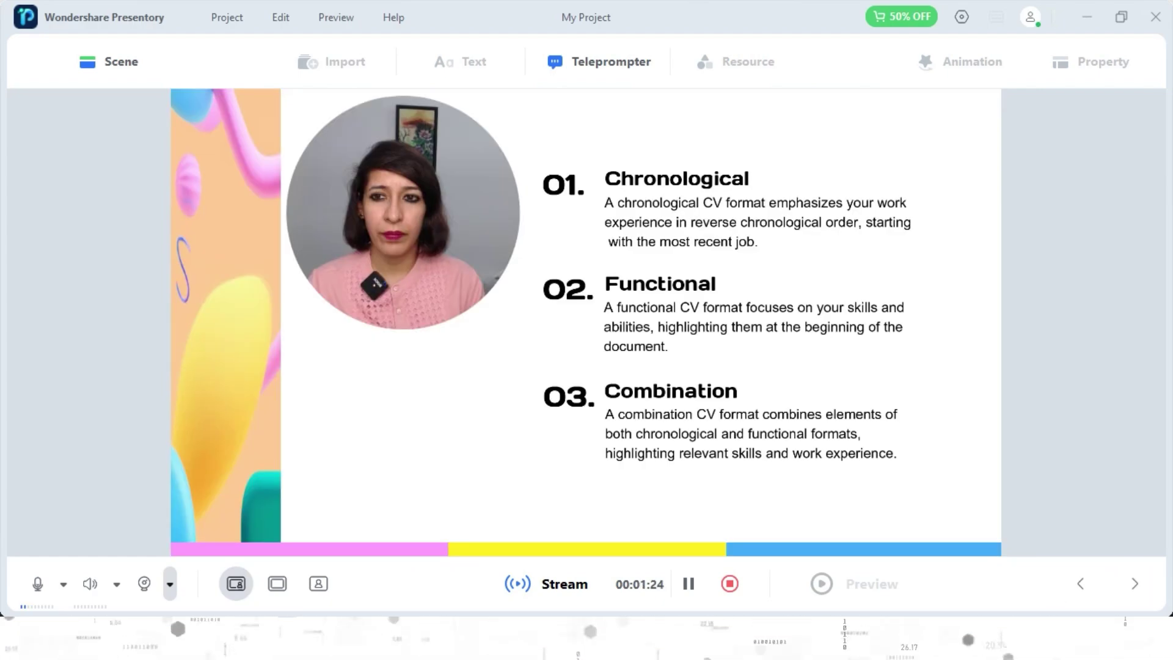
pyautogui.click(801, 636)
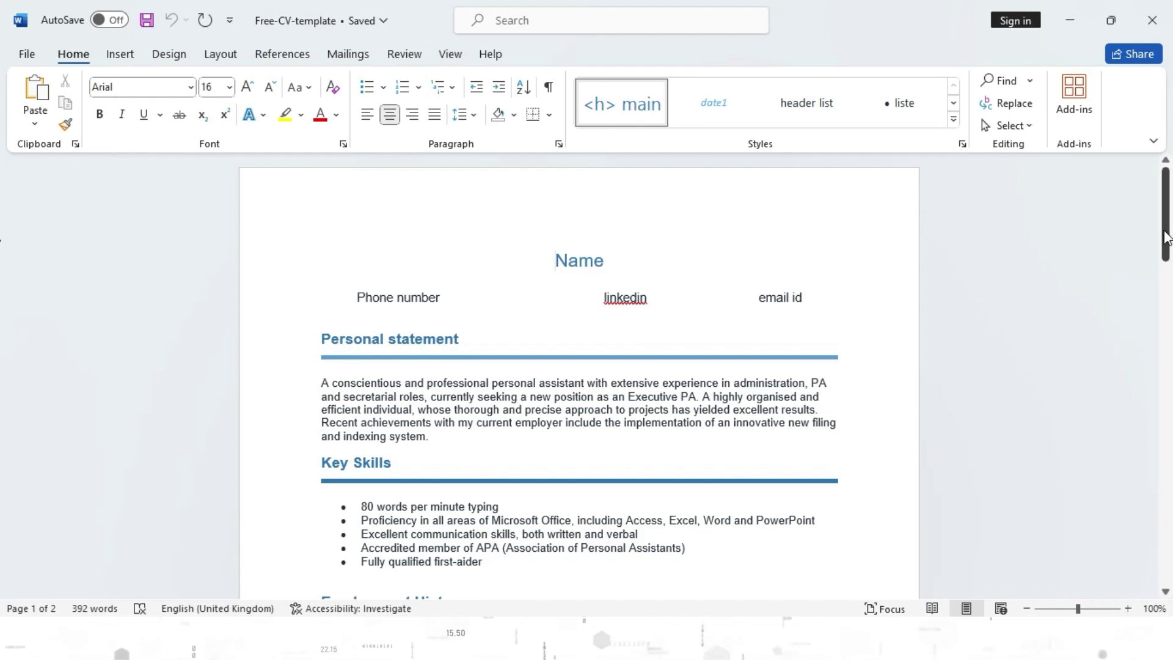
# - Scroll the Word CV template from the personal statement down to the employment history
pyautogui.moveTo(1166, 235); pyautogui.dragTo(1168, 243)
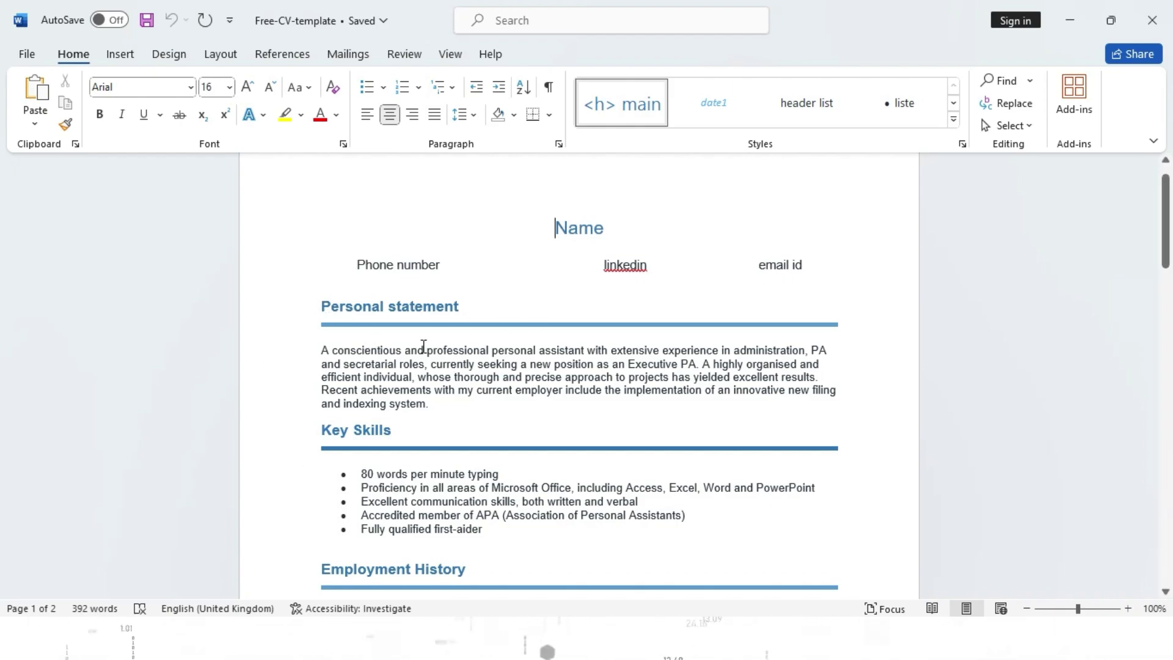
pyautogui.moveTo(1163, 258); pyautogui.dragTo(1165, 322)
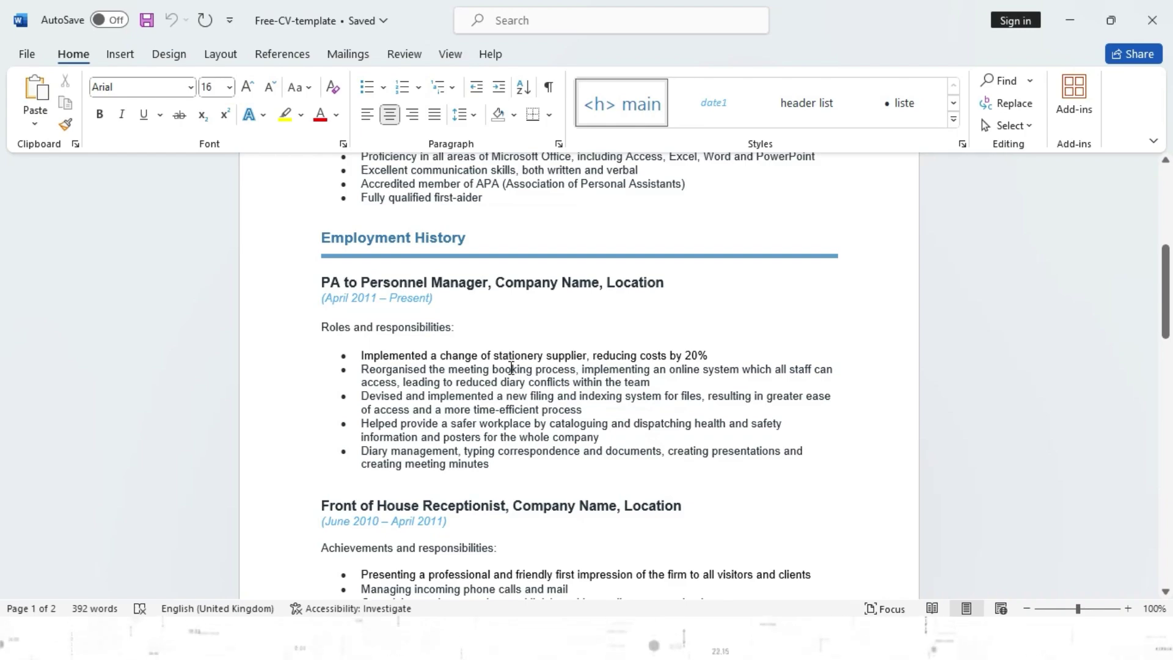
pyautogui.moveTo(1170, 365); pyautogui.dragTo(1170, 455)
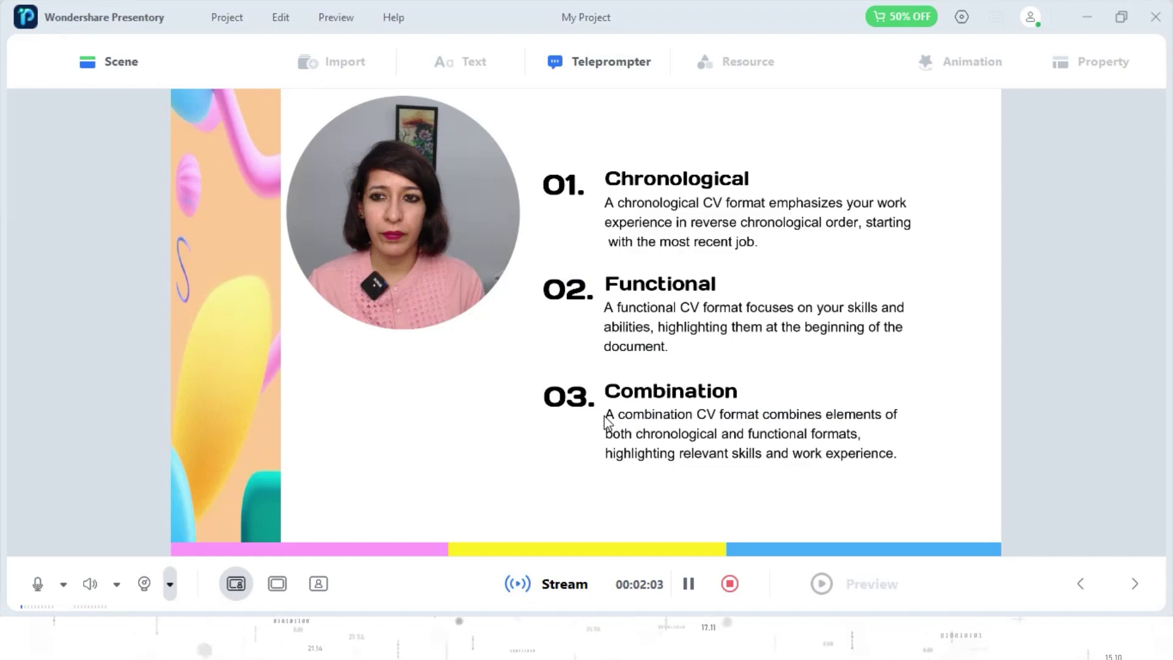
# - Advance three slides to the work experience slide and stop the recording
pyautogui.click(1134, 585)
pyautogui.click(1134, 587)
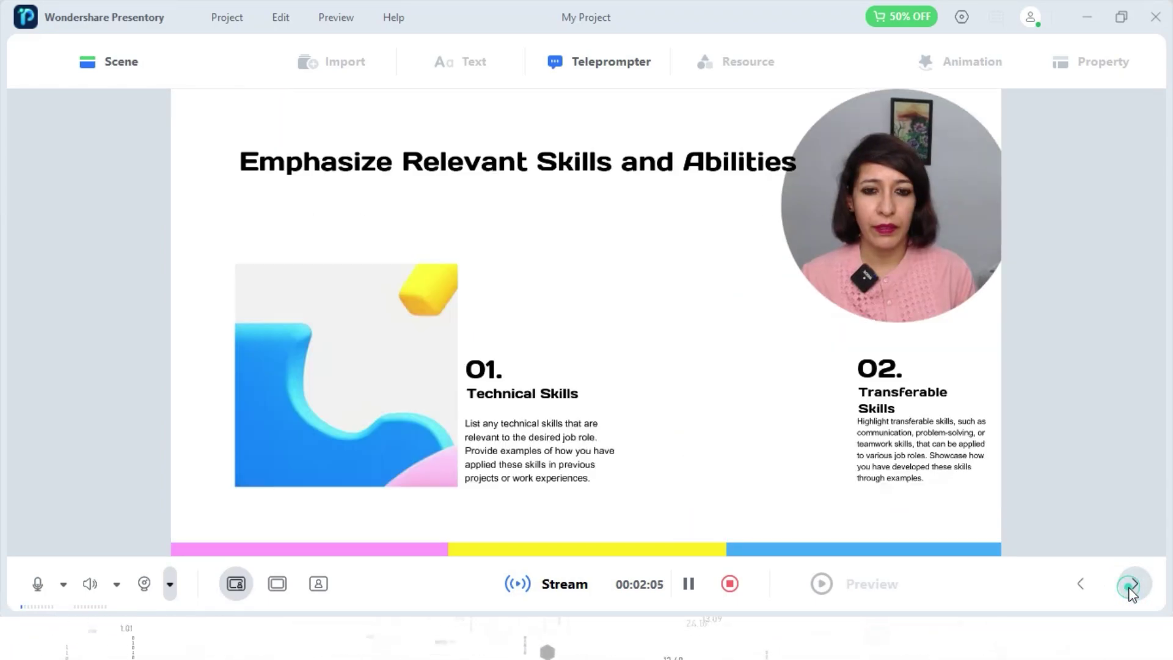
pyautogui.click(1134, 586)
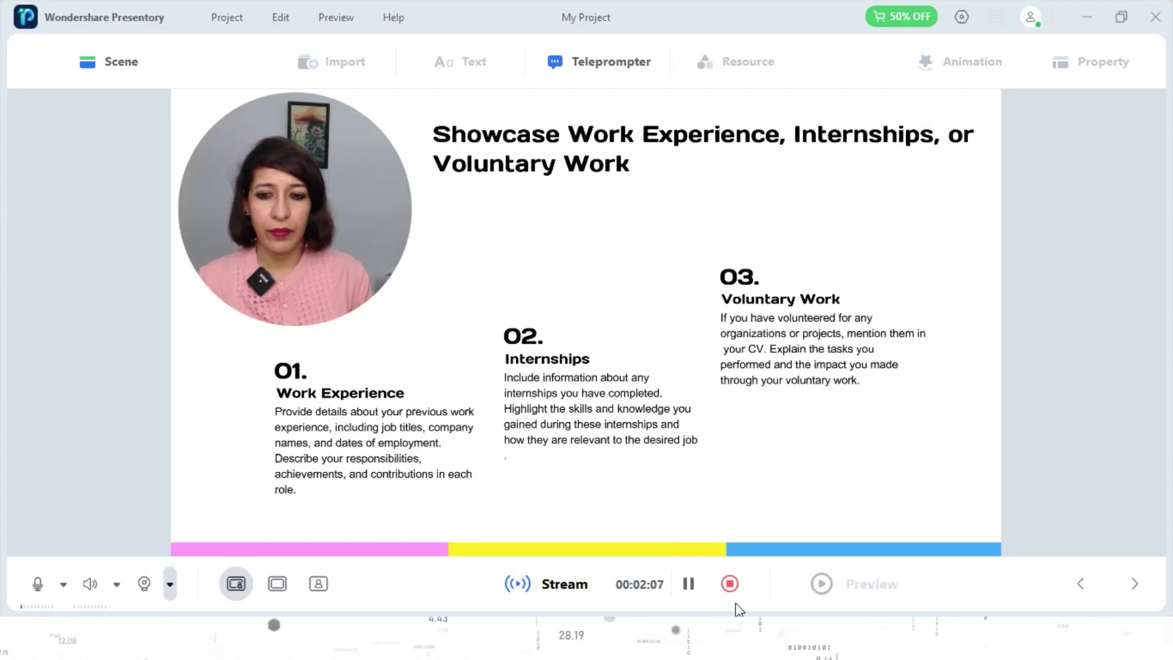
pyautogui.click(730, 584)
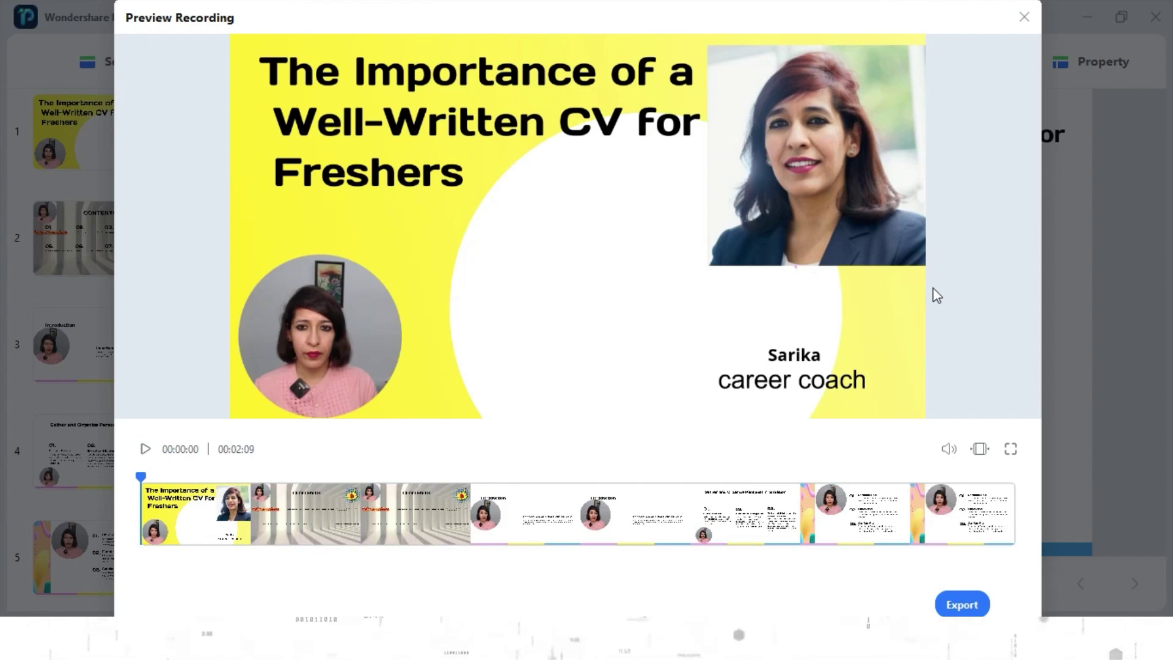
# - Export the recording as a video and open its ExportFiles folder
pyautogui.click(966, 610)
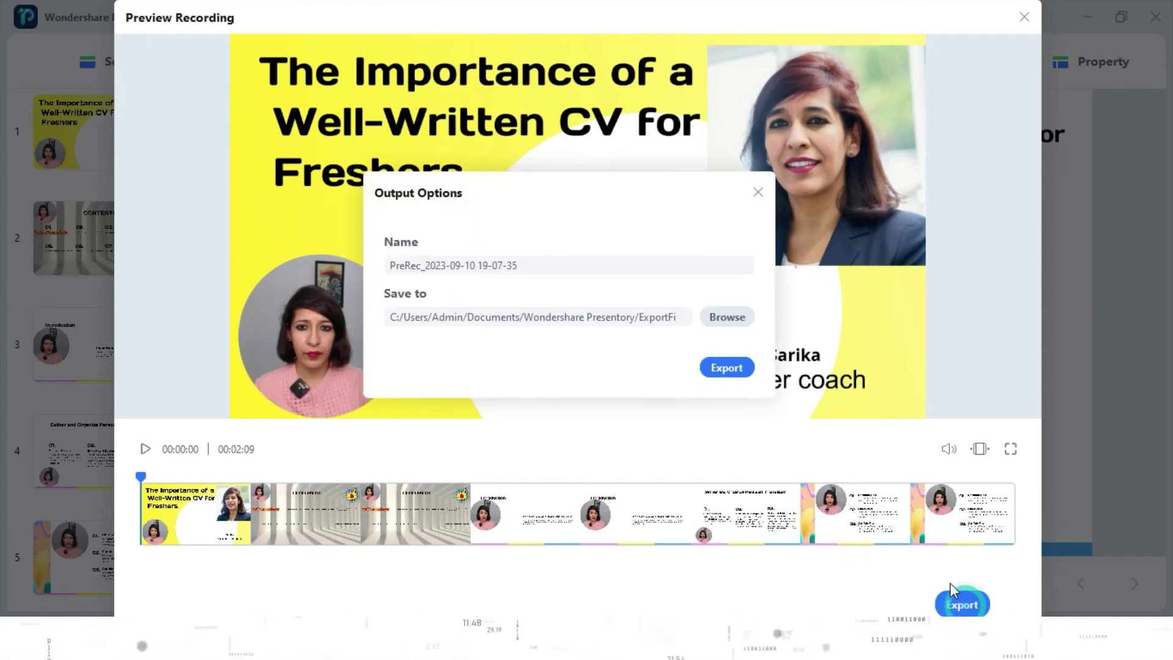
pyautogui.click(734, 370)
pyautogui.click(726, 346)
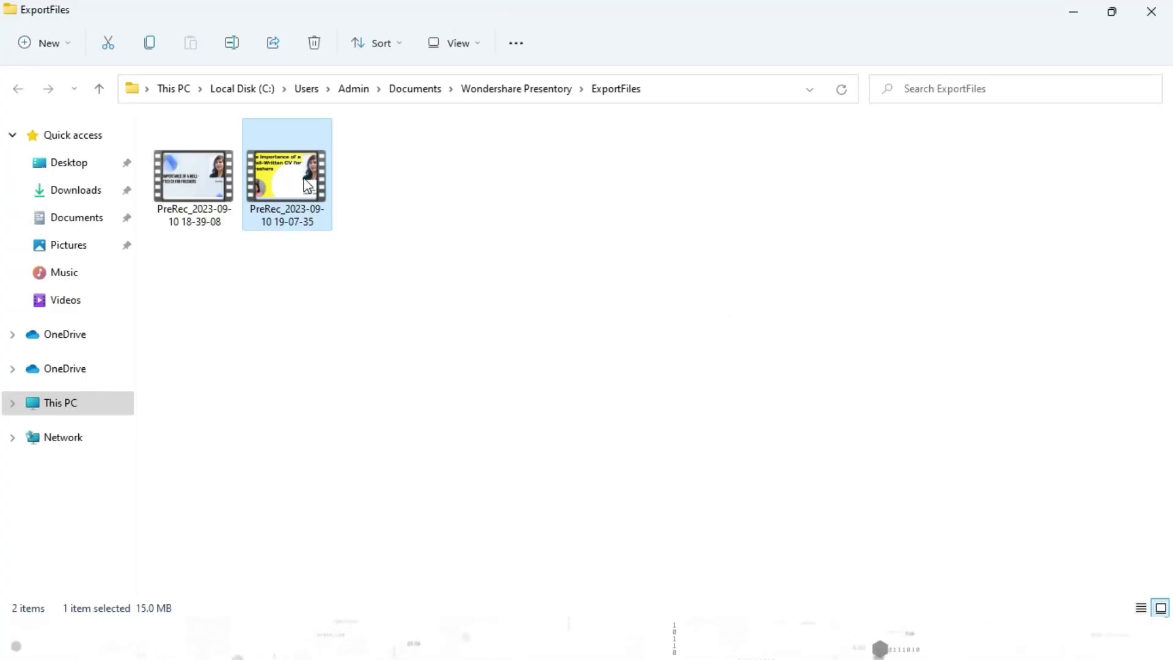
pyautogui.doubleClick(305, 185)
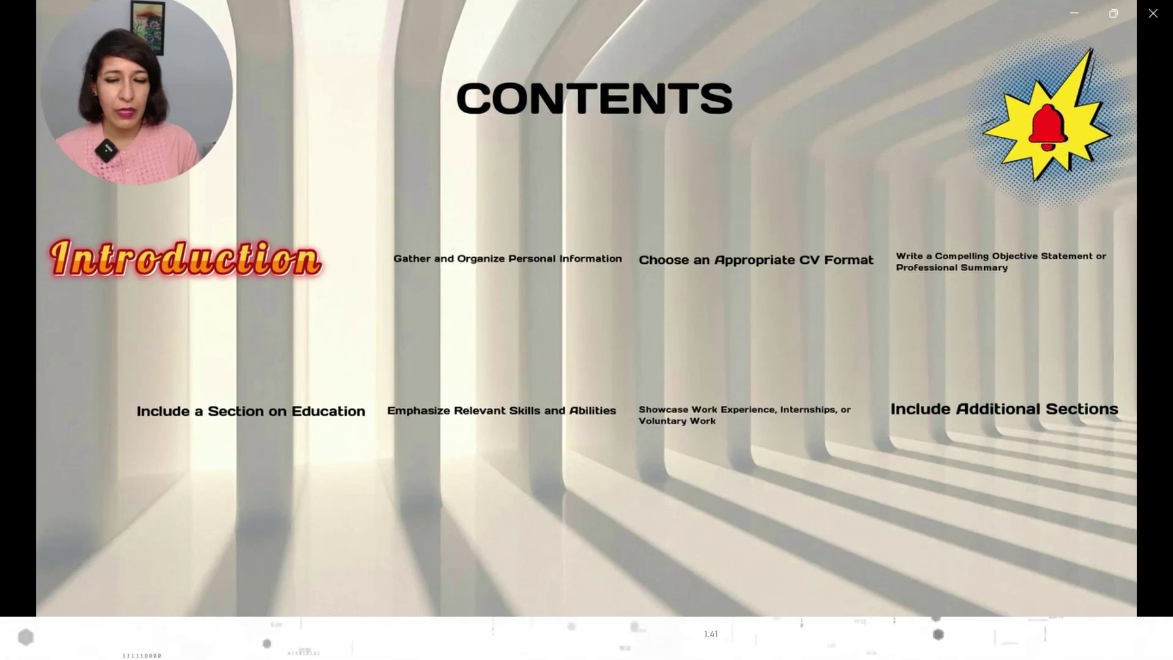
pyautogui.moveTo(1145, 388)
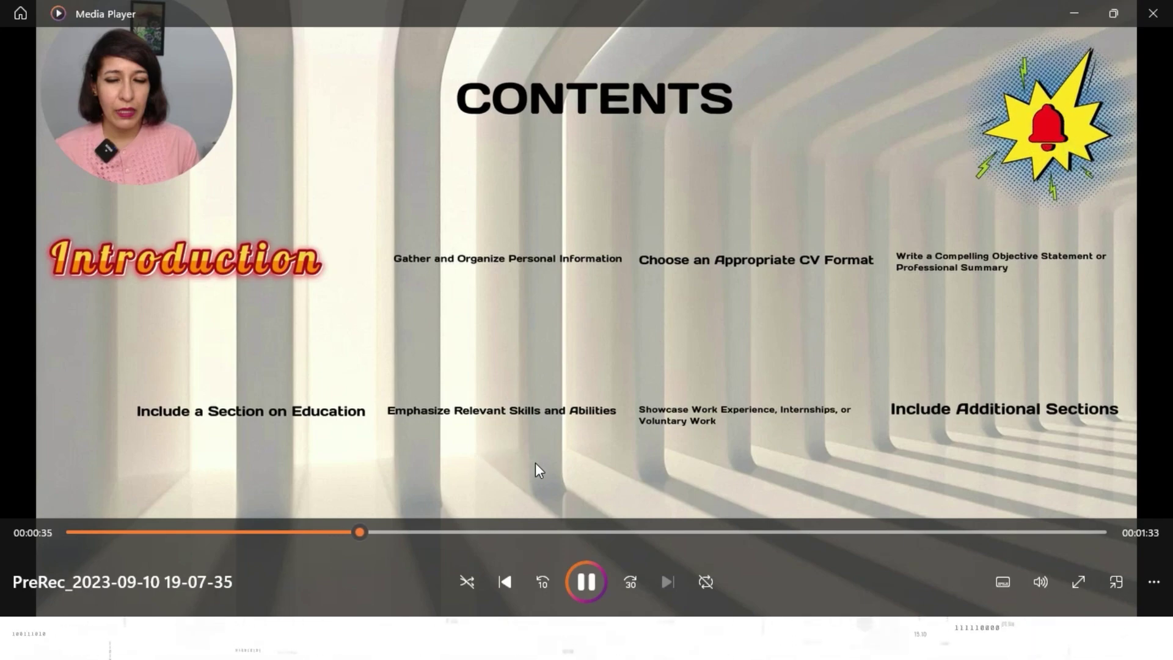
pyautogui.click(587, 582)
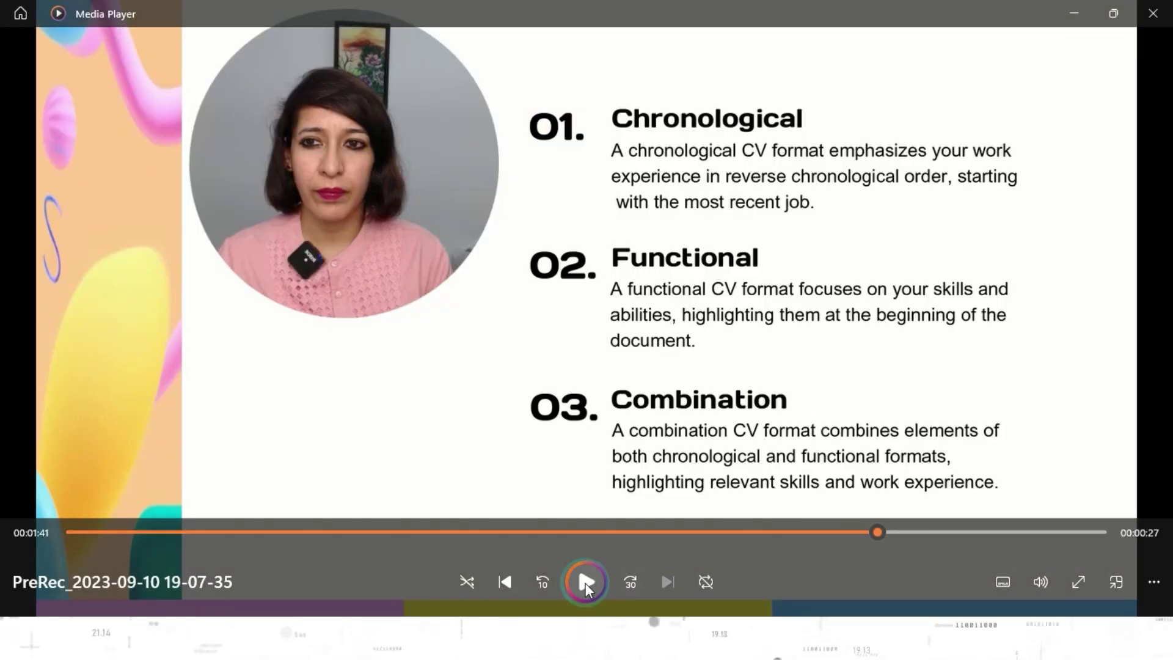
# - Minimize Media Player and close Presentory's Preview Recording dialog
pyautogui.click(1074, 18)
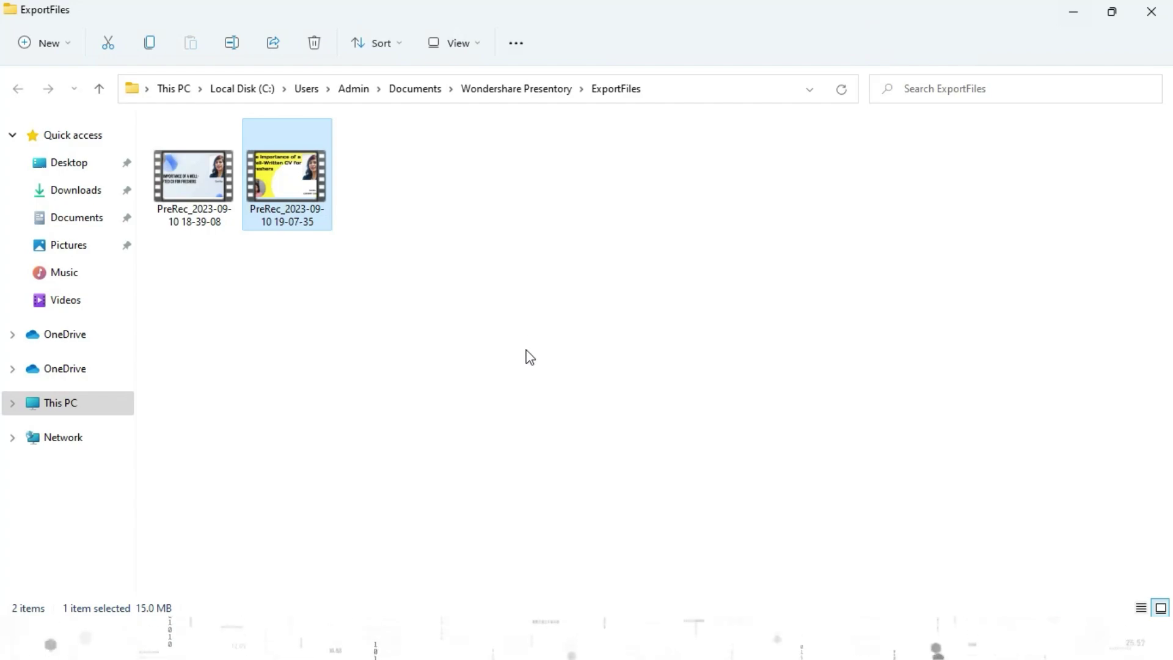
pyautogui.hotkey('alt', 'Tab')
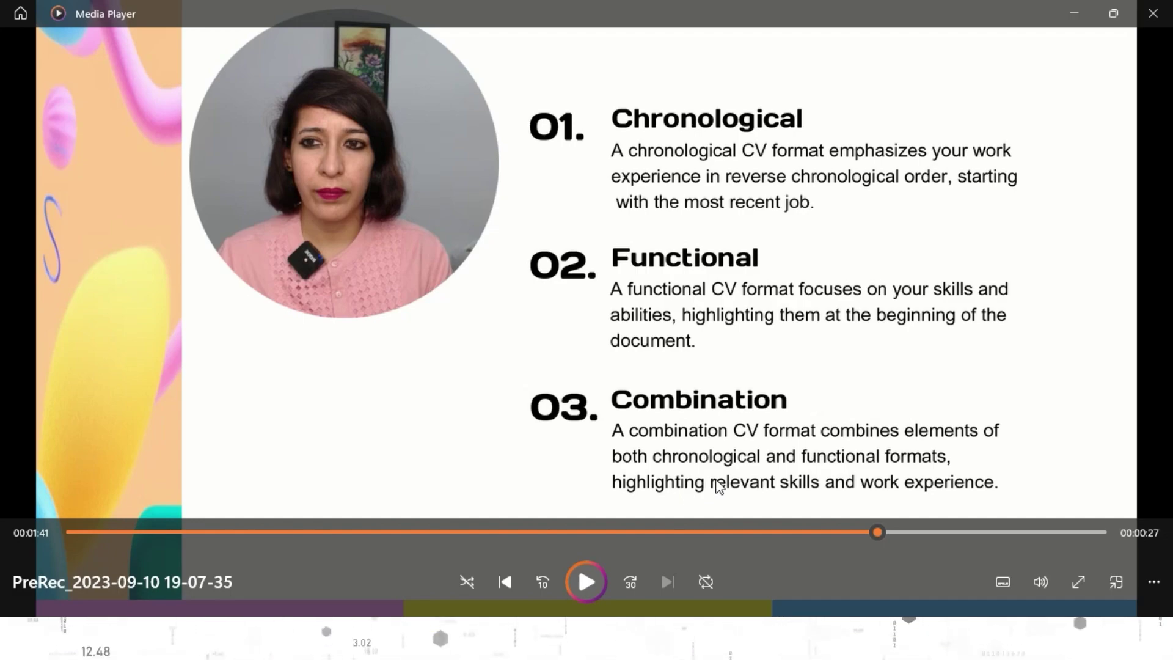
pyautogui.click(813, 638)
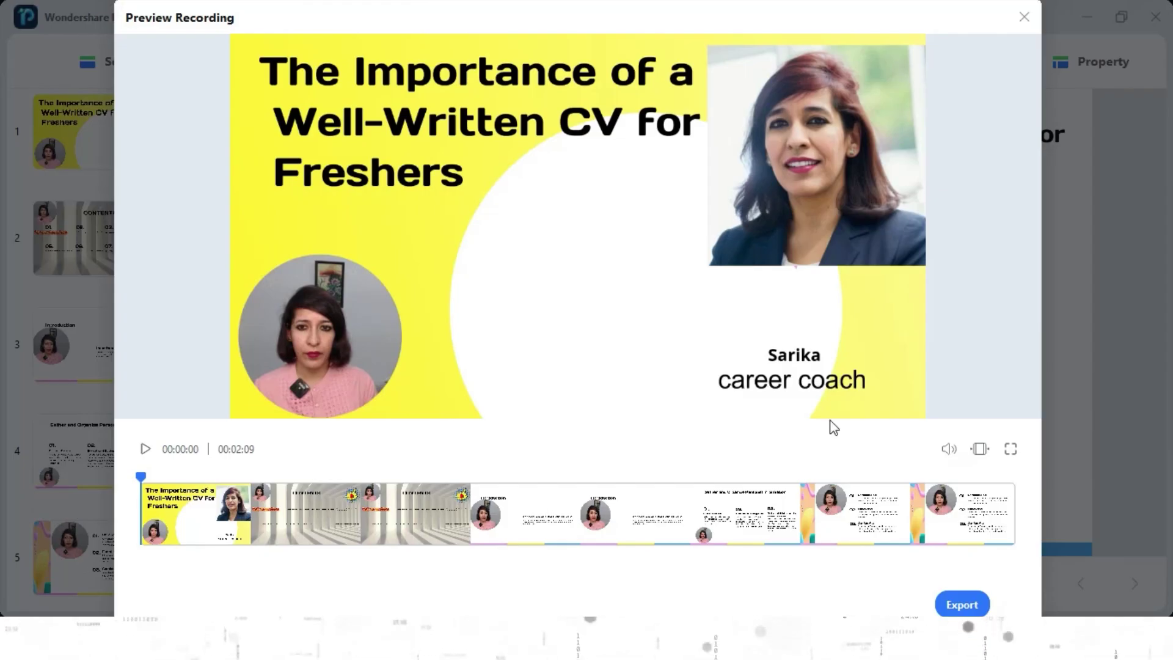
pyautogui.click(1023, 24)
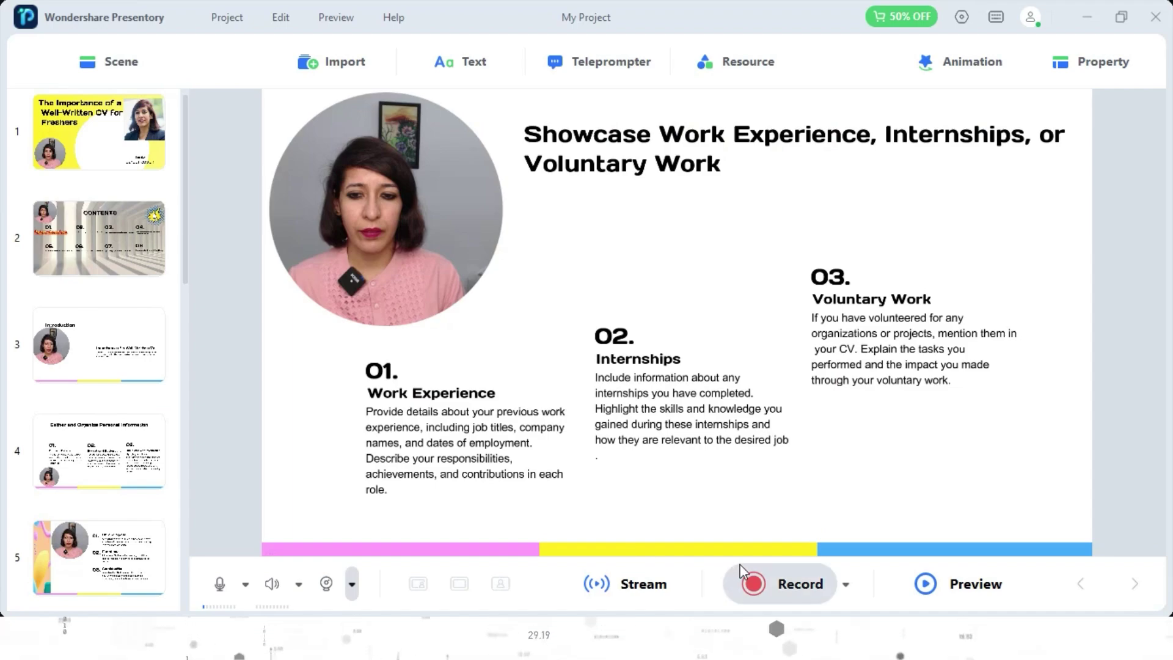